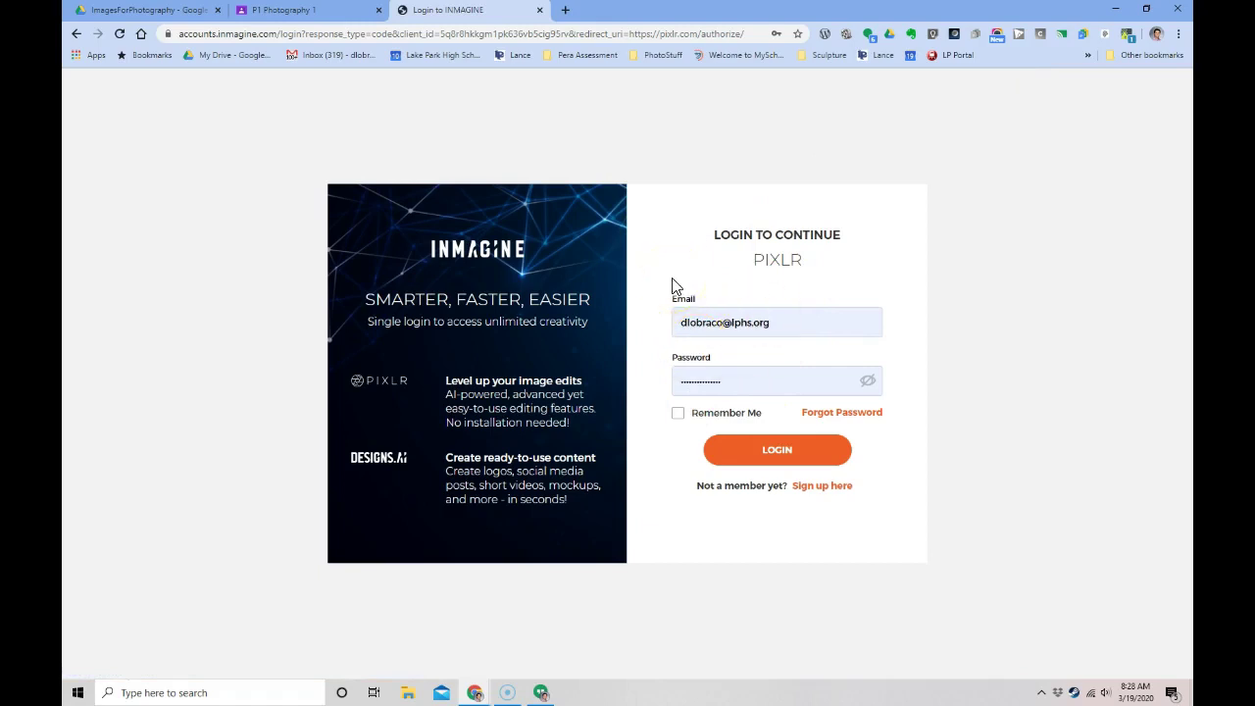
# - Enter the account password on the INMAGINE login page and log in to Pixlr
pyautogui.click(700, 379)
pyautogui.click(775, 450)
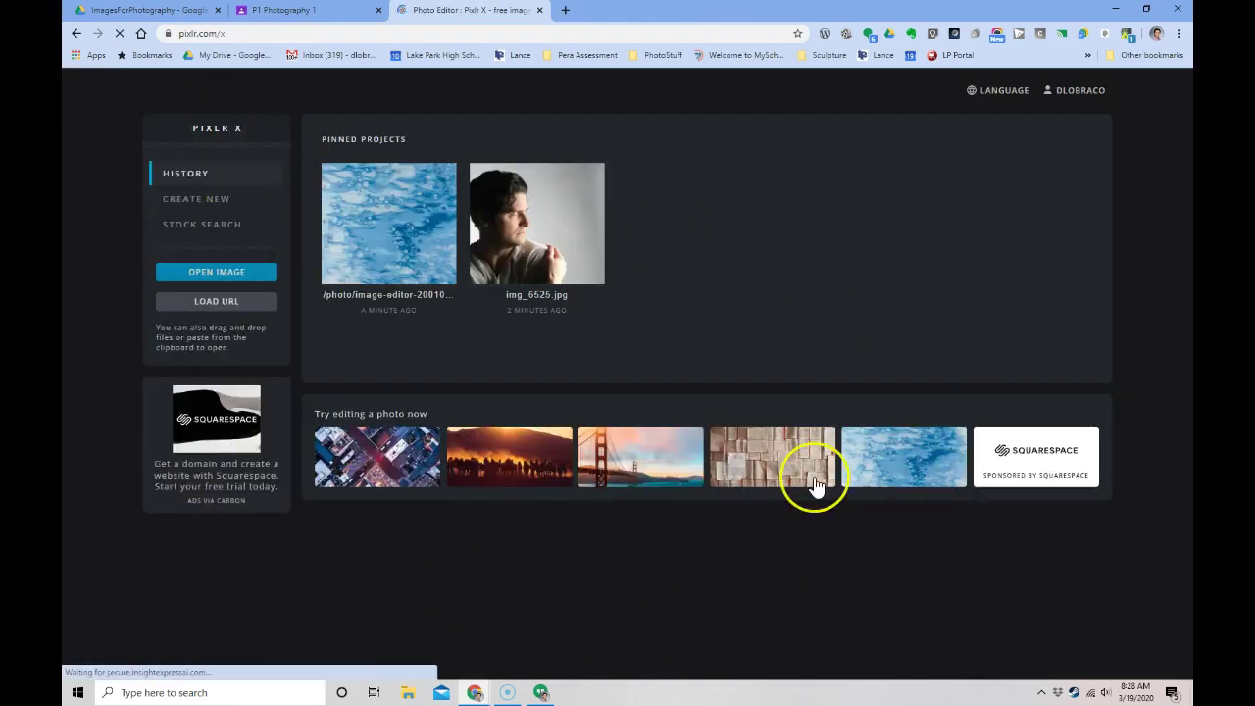
# - Show the Create New presets, pick Full HD, and start opening a photo from the computer
pyautogui.click(183, 206)
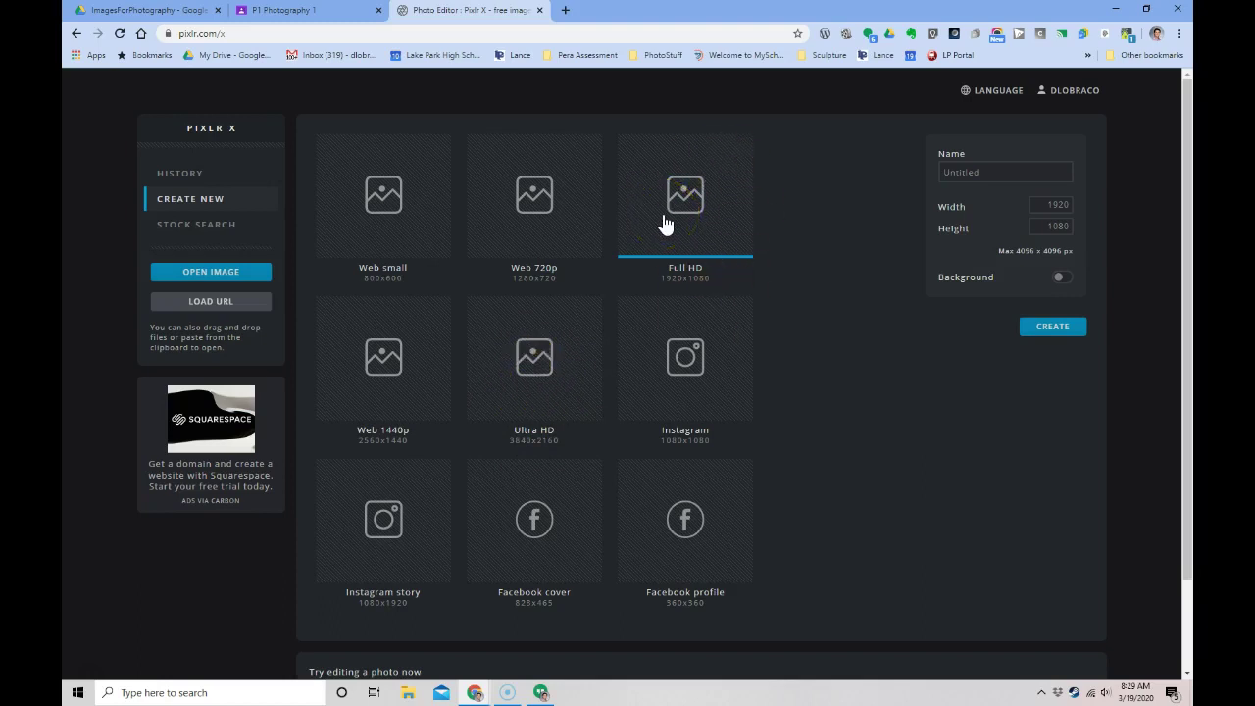
pyautogui.click(708, 178)
pyautogui.click(210, 272)
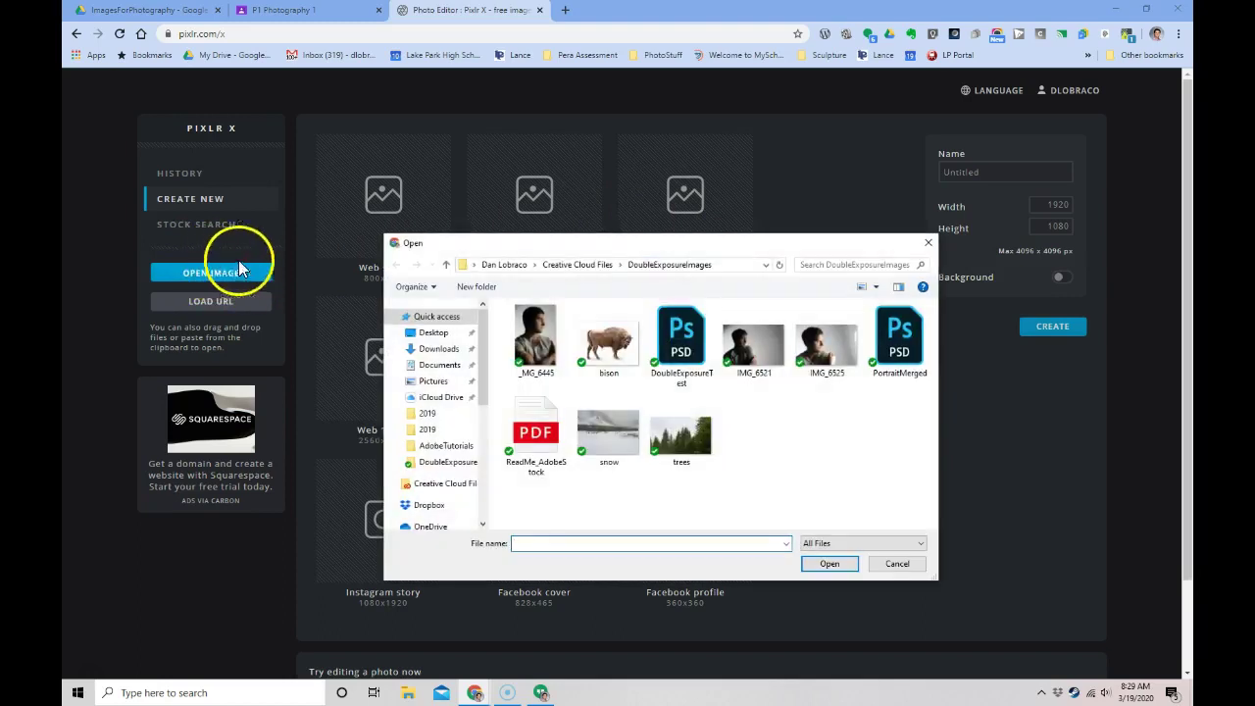
# - Open the IMG_6525 portrait, pre-resized to Ultra HD at 2560 x 3840
pyautogui.click(831, 358)
pyautogui.click(825, 566)
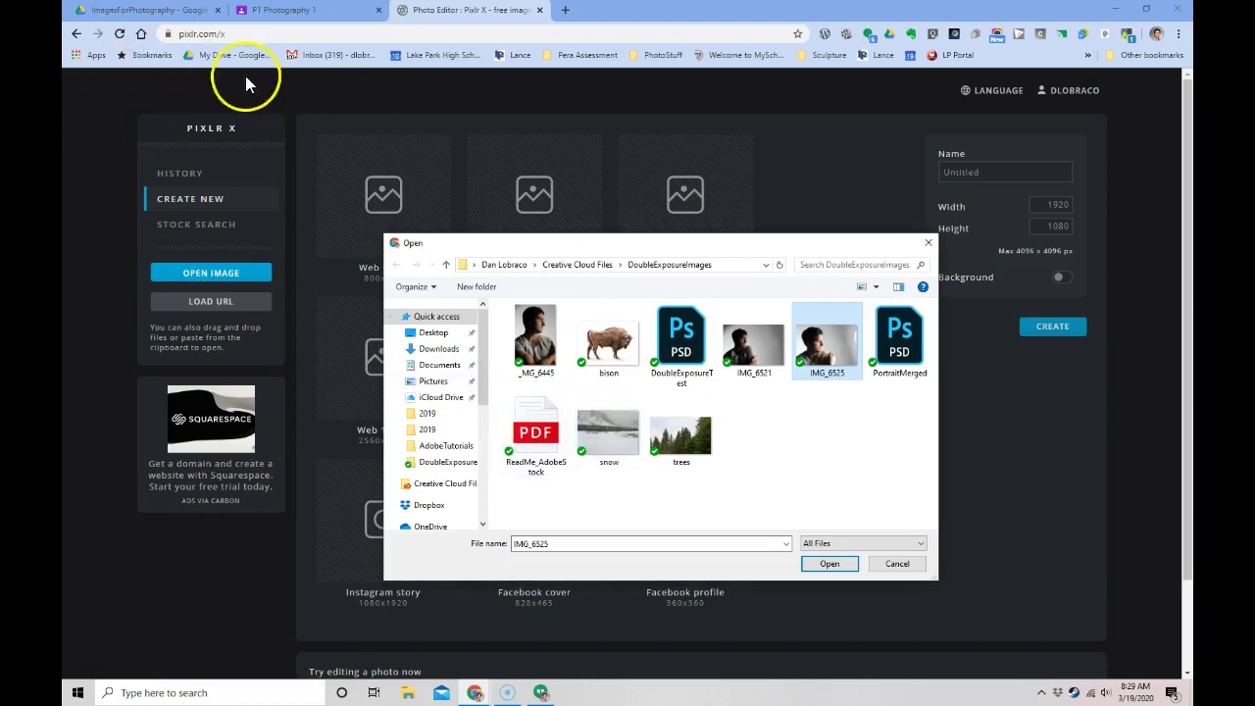
pyautogui.click(833, 571)
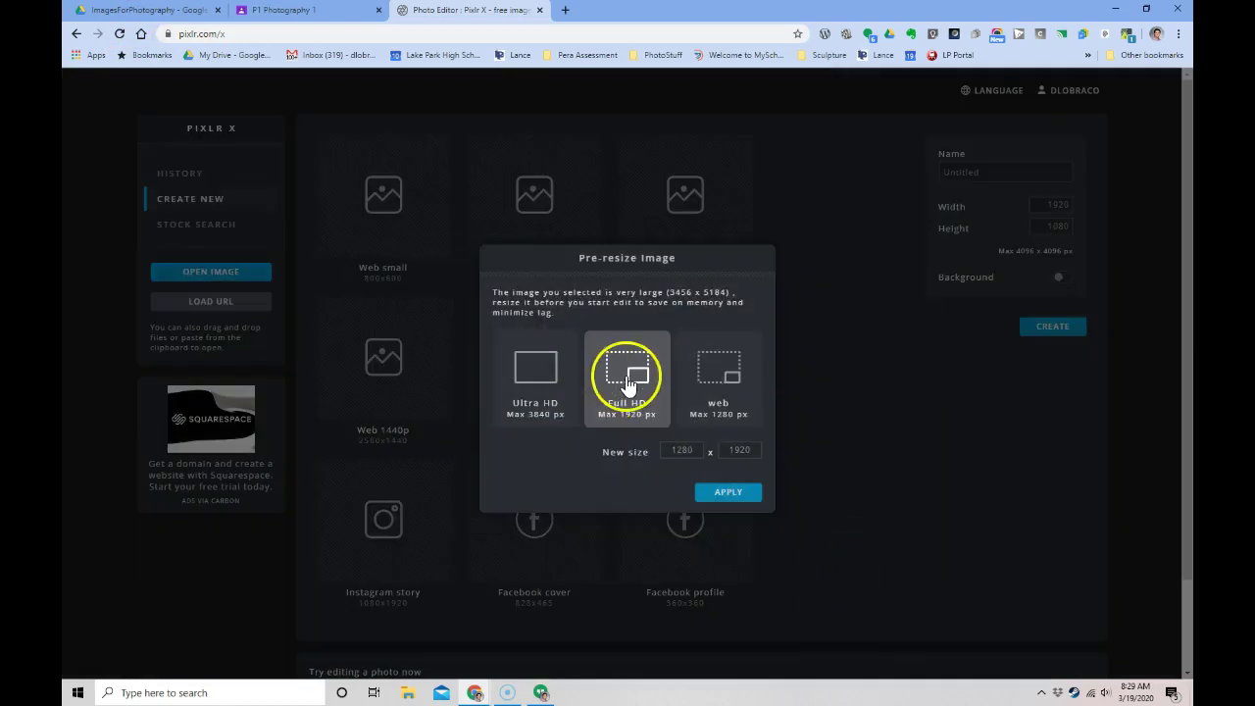
pyautogui.click(547, 390)
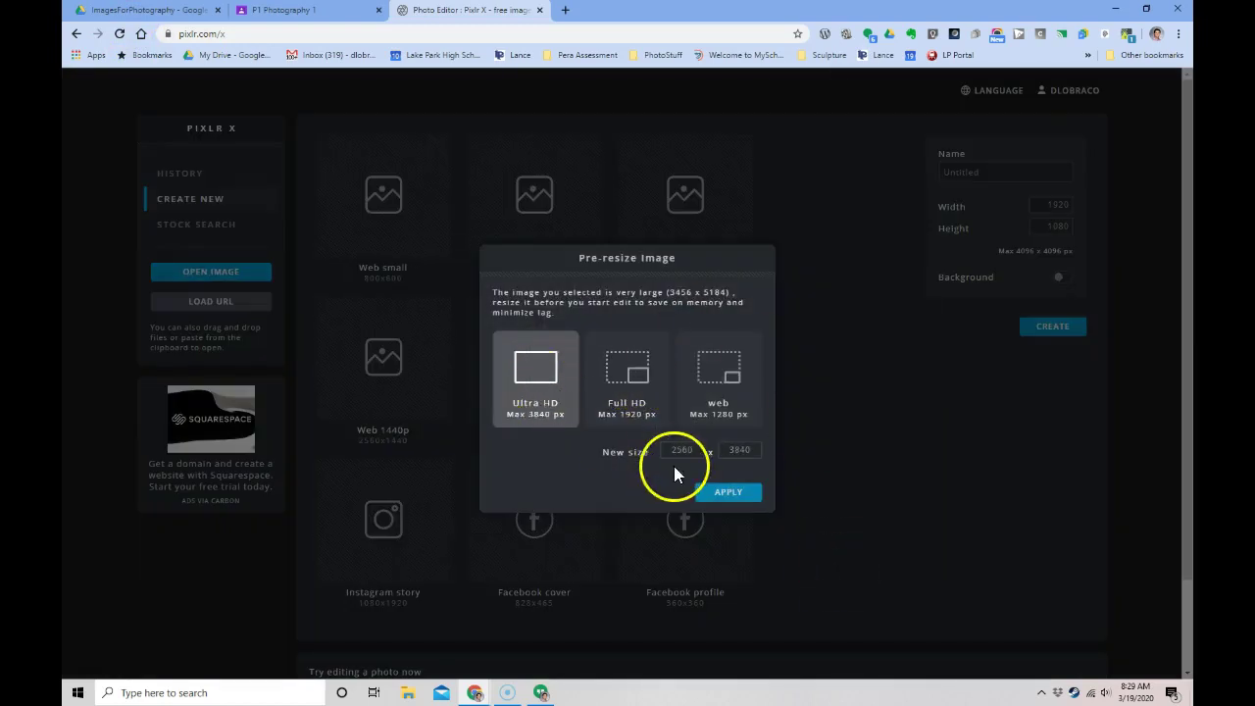
pyautogui.click(731, 496)
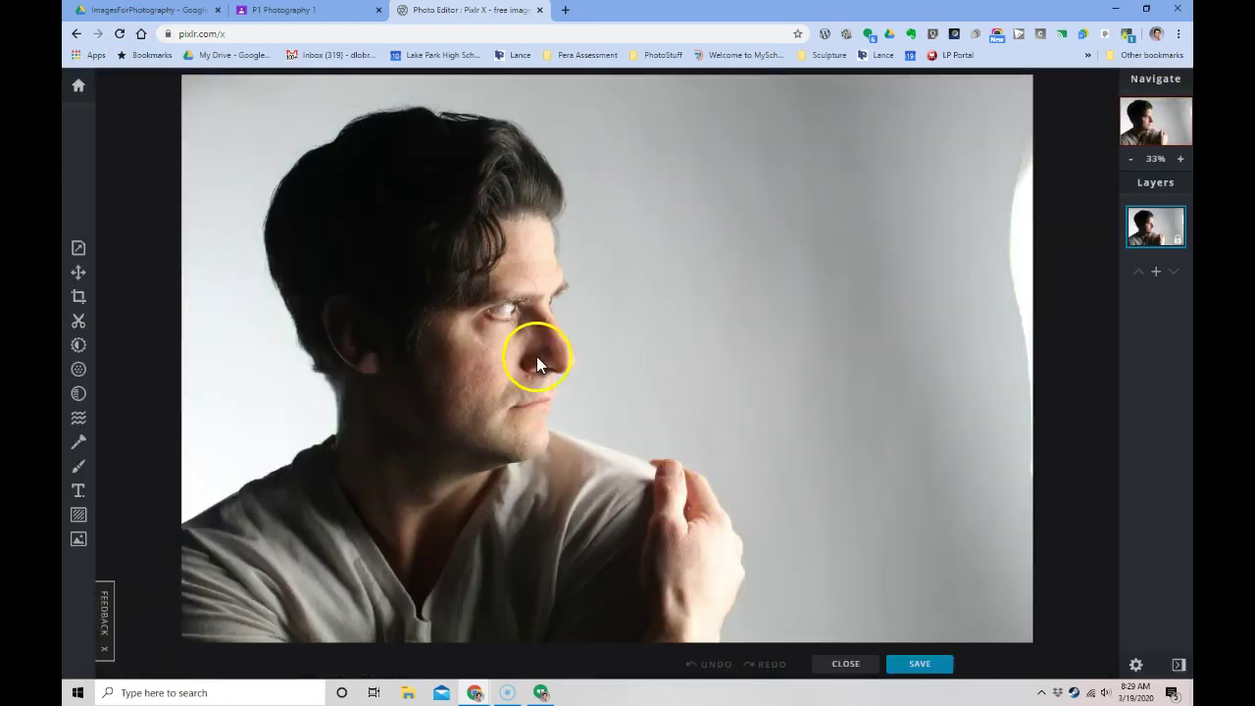
pyautogui.click(135, 11)
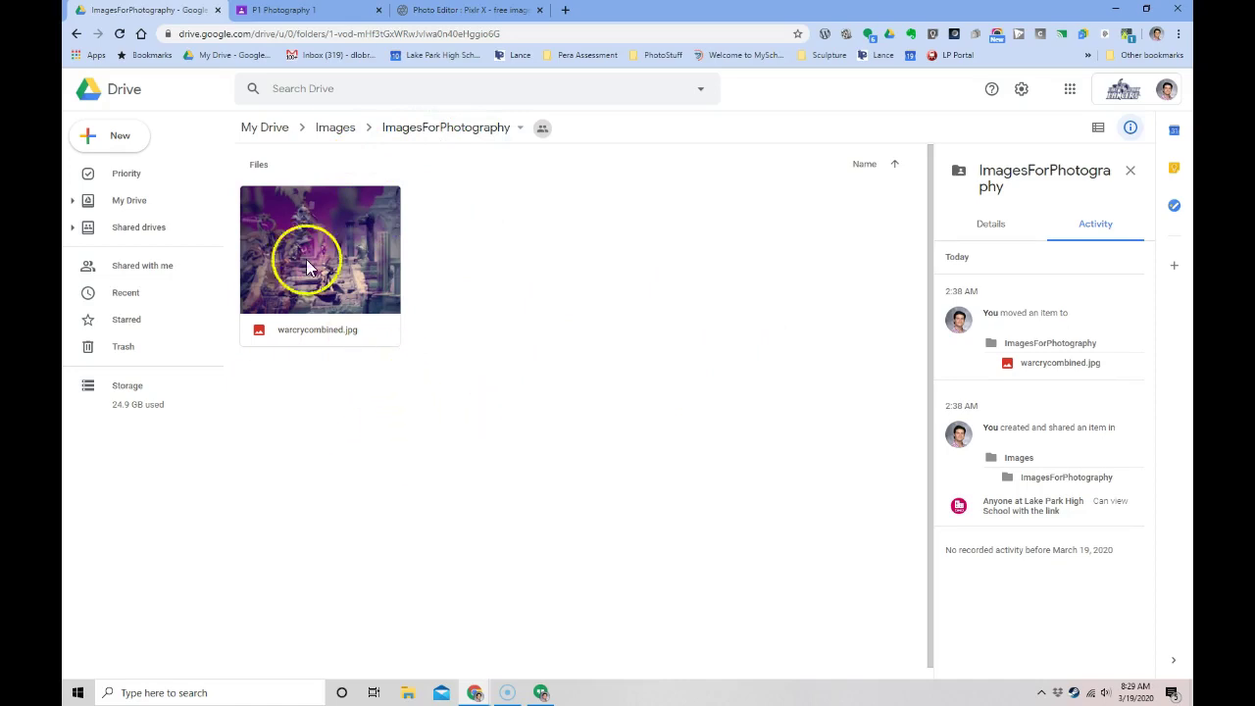
pyautogui.click(490, 12)
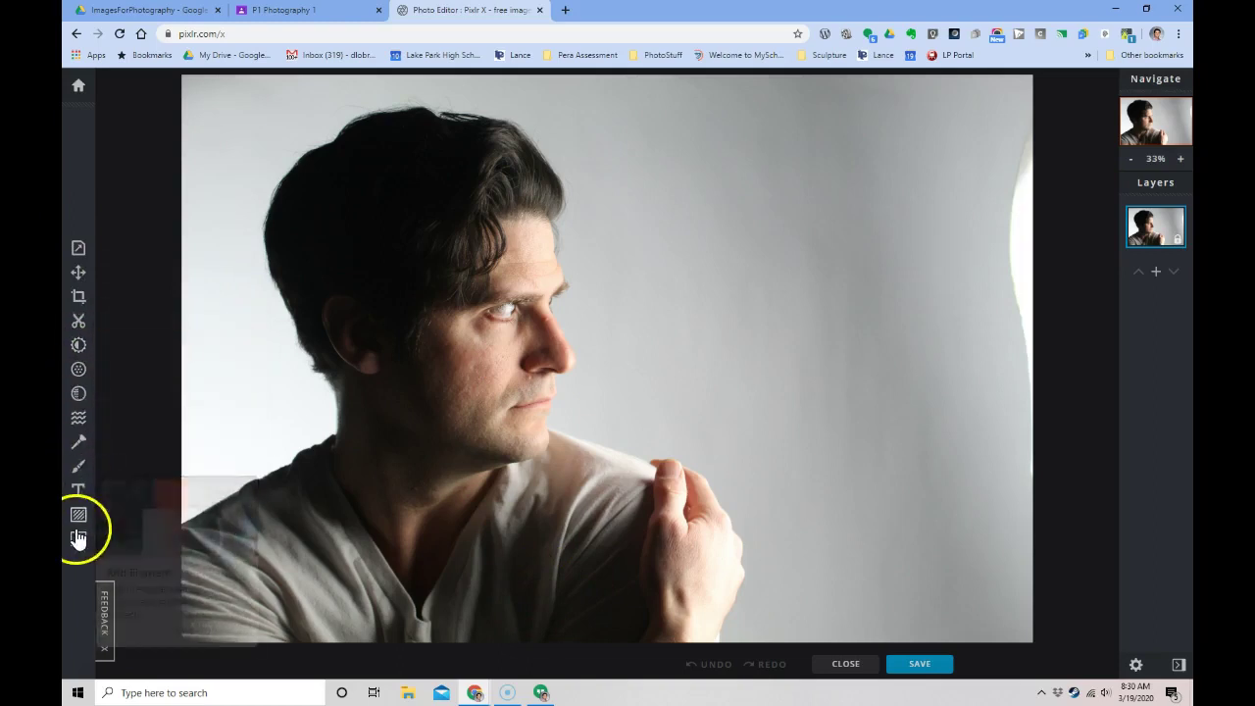
# - In Adjust, set the portrait's Tint to -6, Saturation to -16 and Vibrance to 8
pyautogui.click(79, 345)
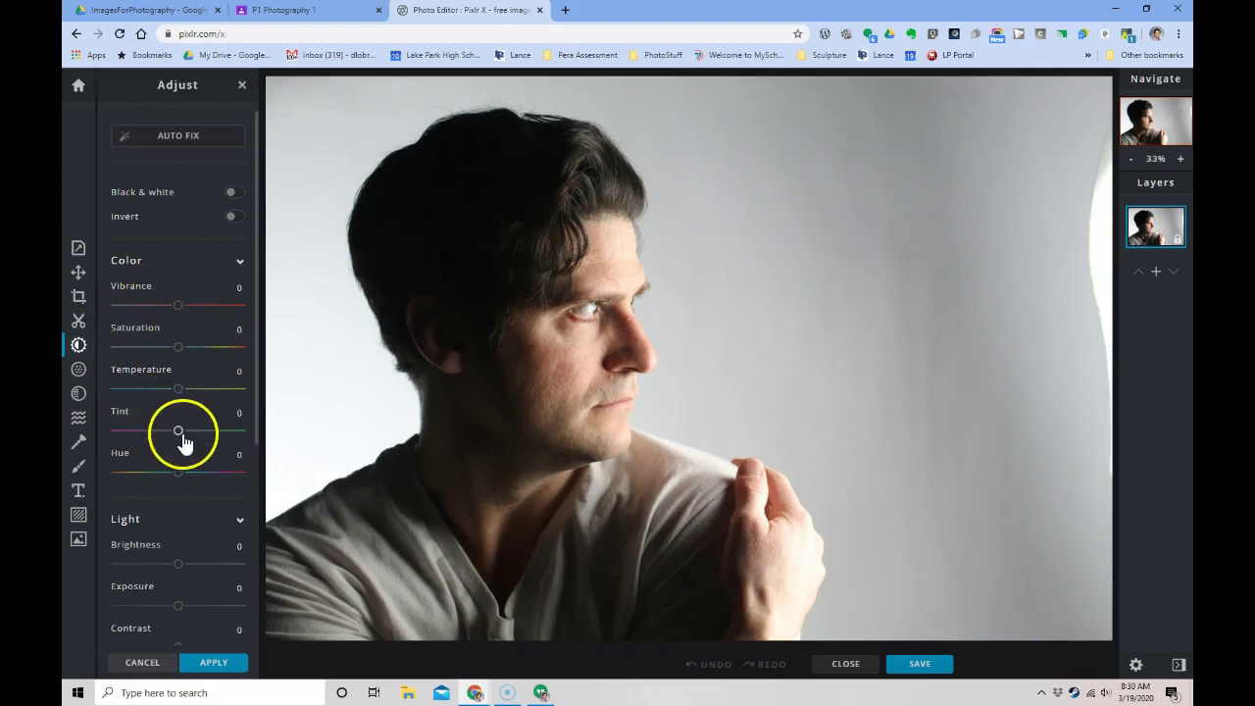
pyautogui.moveTo(177, 438); pyautogui.dragTo(180, 471)
pyautogui.moveTo(178, 347)
pyautogui.mouseDown()
pyautogui.moveTo(198, 349)
pyautogui.moveTo(168, 349)
pyautogui.mouseUp()
pyautogui.moveTo(178, 305); pyautogui.dragTo(182, 307)
# - Raise the Light settings Black to 24 and White to 12
pyautogui.scroll(-3, 209, 490)
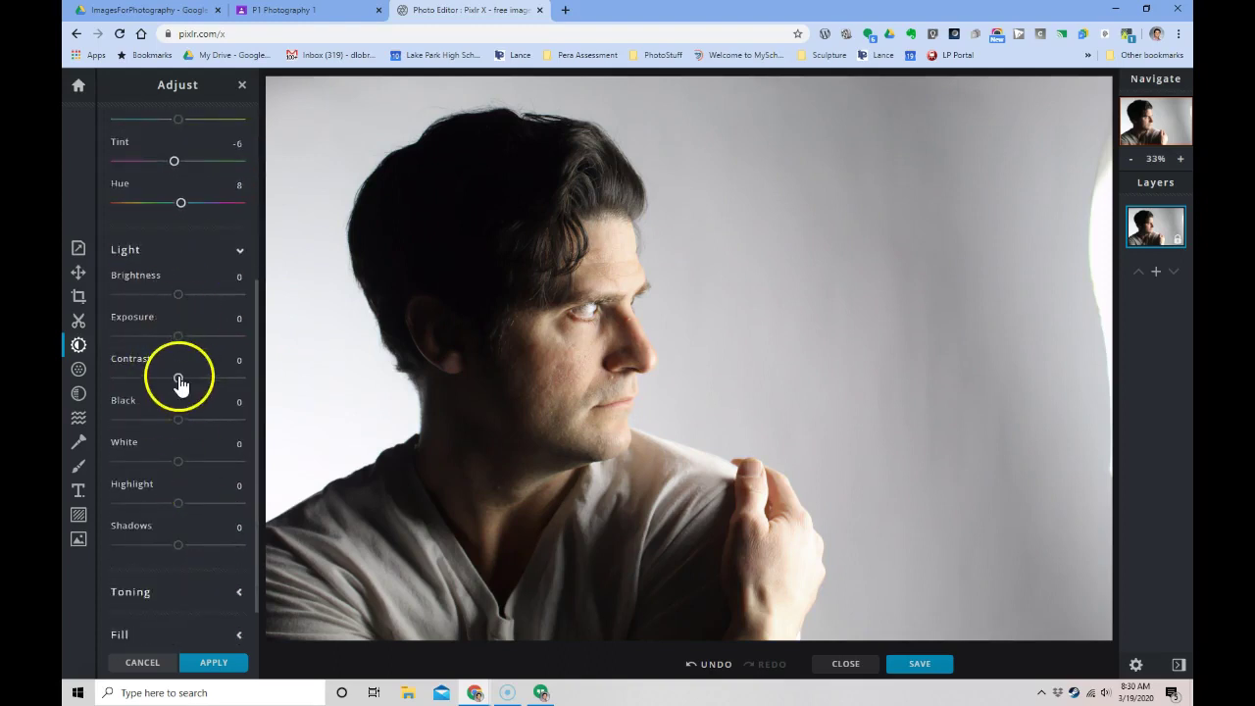
pyautogui.moveTo(179, 419); pyautogui.dragTo(192, 422)
pyautogui.moveTo(181, 474); pyautogui.dragTo(185, 472)
pyautogui.scroll(-1, 181, 522)
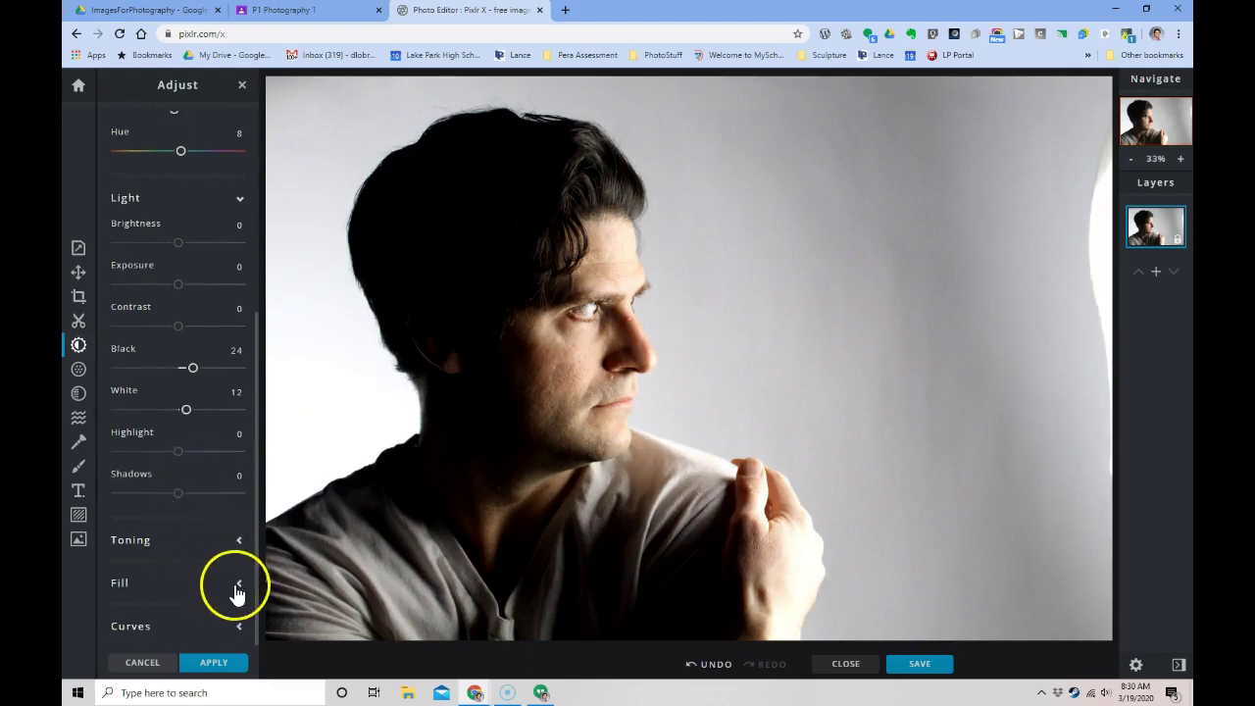
# - Tone the portrait's highlights yellow-green with Toning Amount 61, after trying purple
pyautogui.click(241, 543)
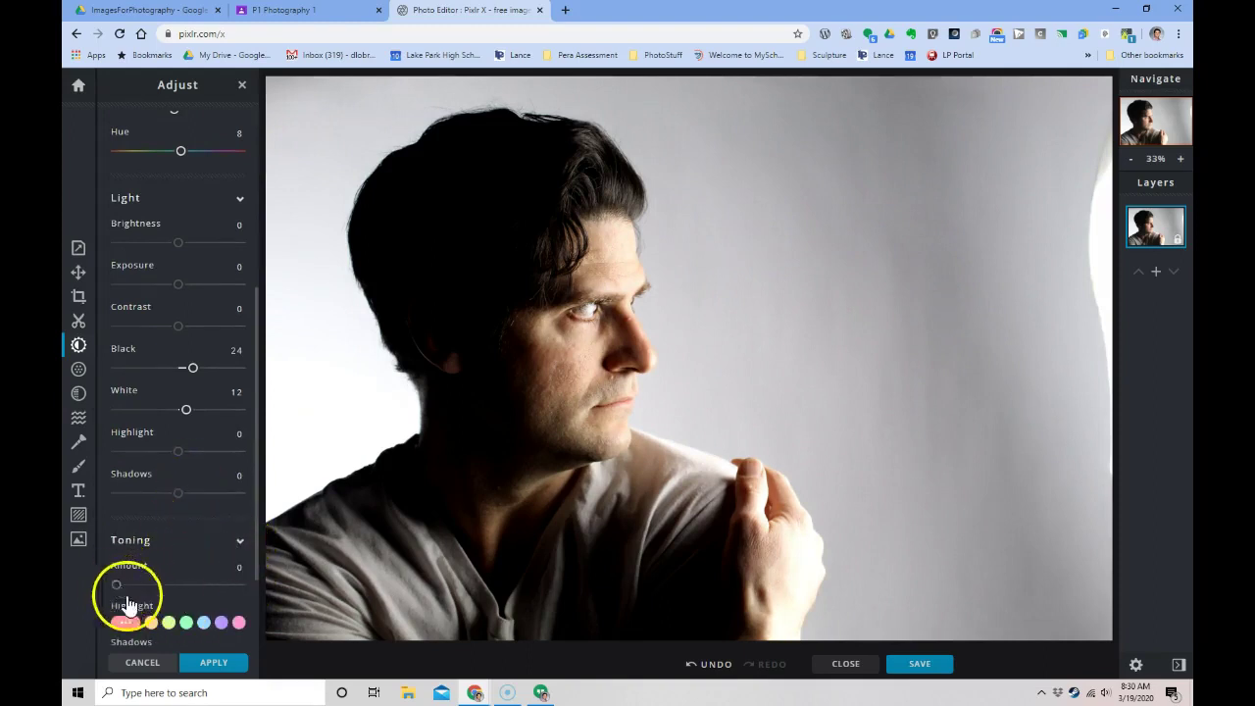
pyautogui.click(168, 622)
pyautogui.moveTo(120, 590); pyautogui.dragTo(182, 603)
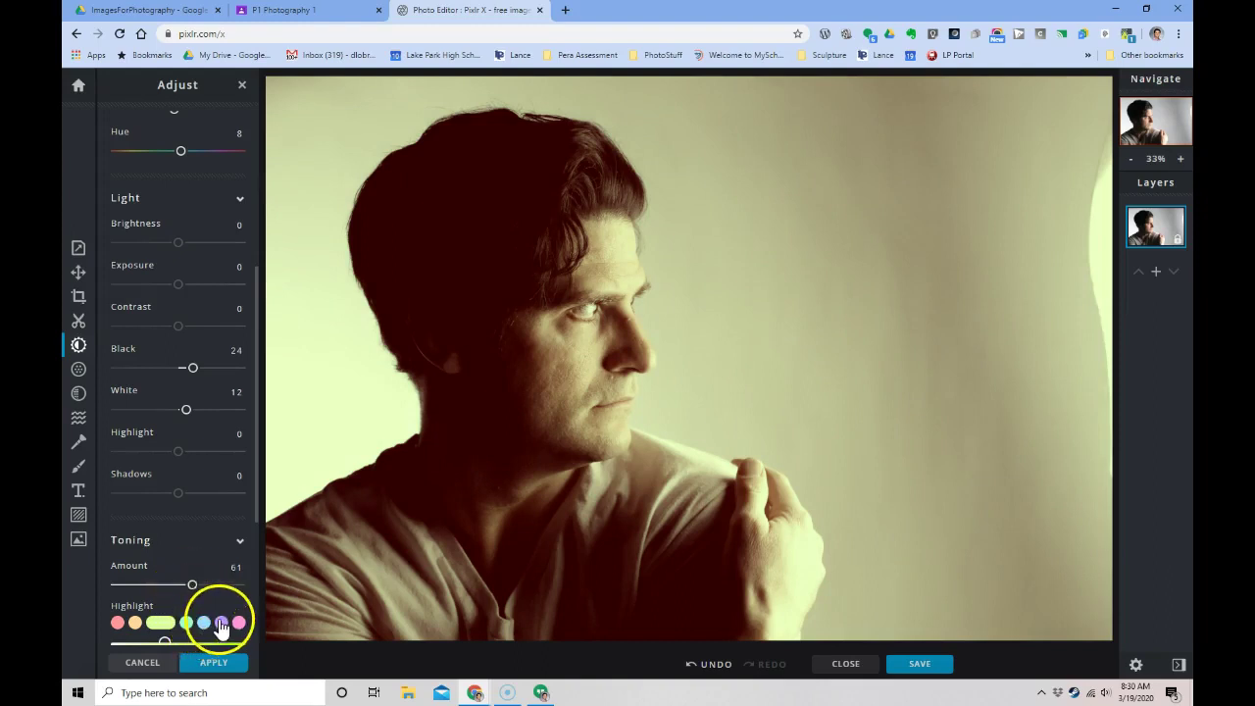
pyautogui.click(220, 622)
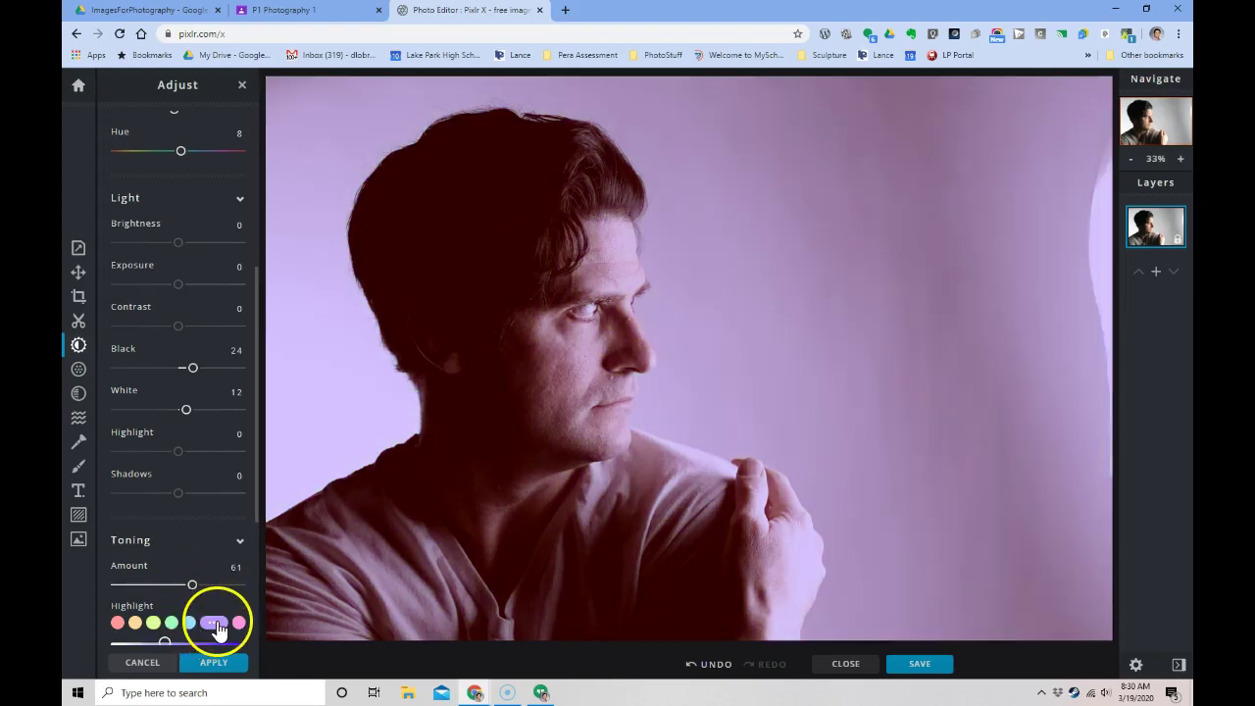
pyautogui.click(152, 622)
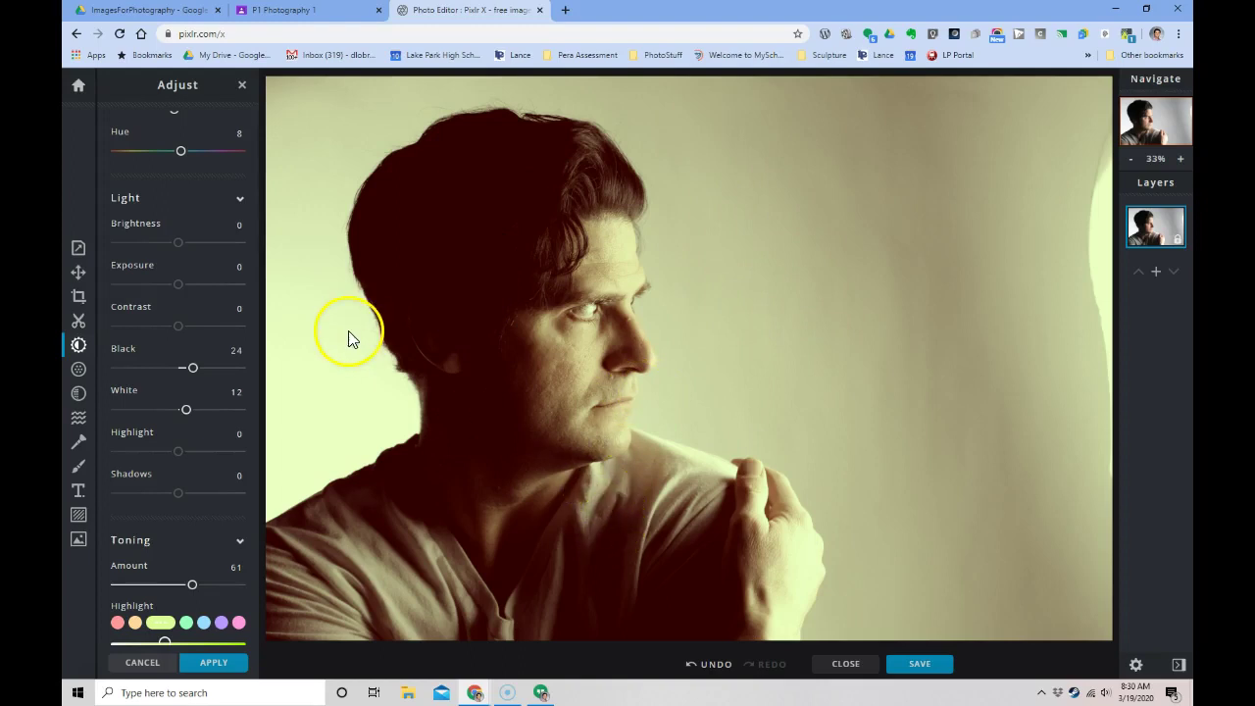
# - Apply the COLORS preset Reddish at strength 30 to the portrait
pyautogui.click(78, 396)
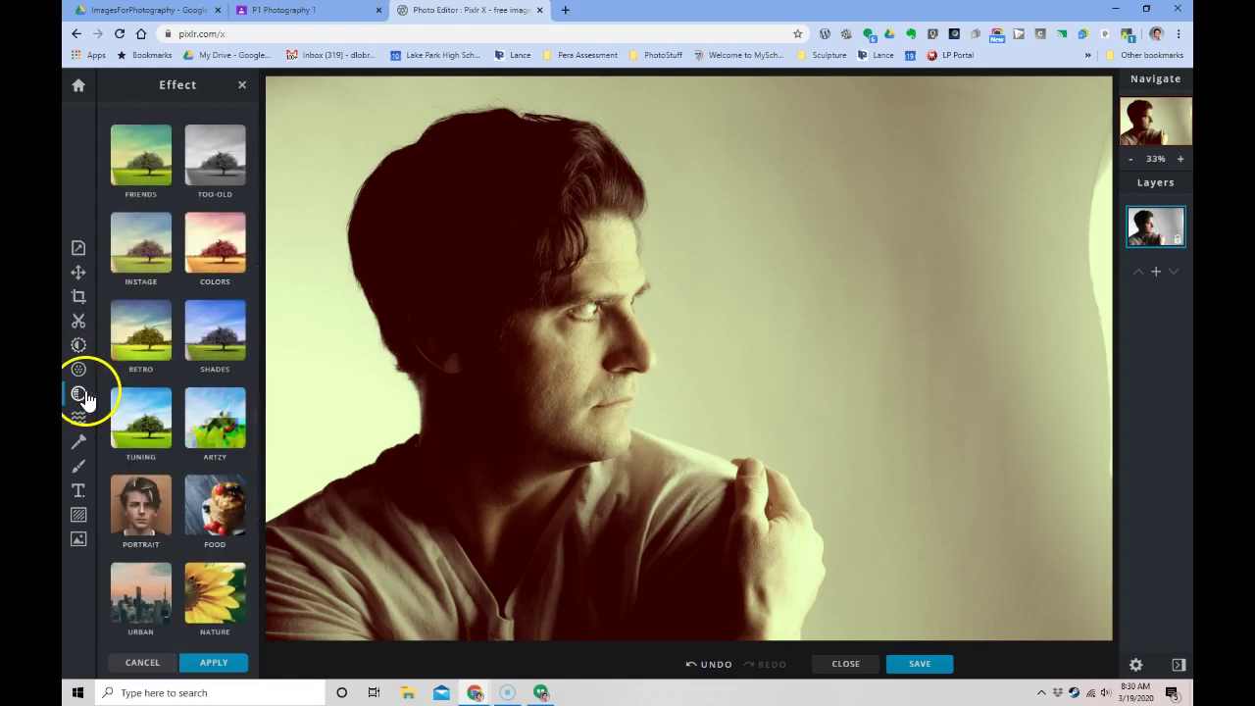
pyautogui.click(236, 257)
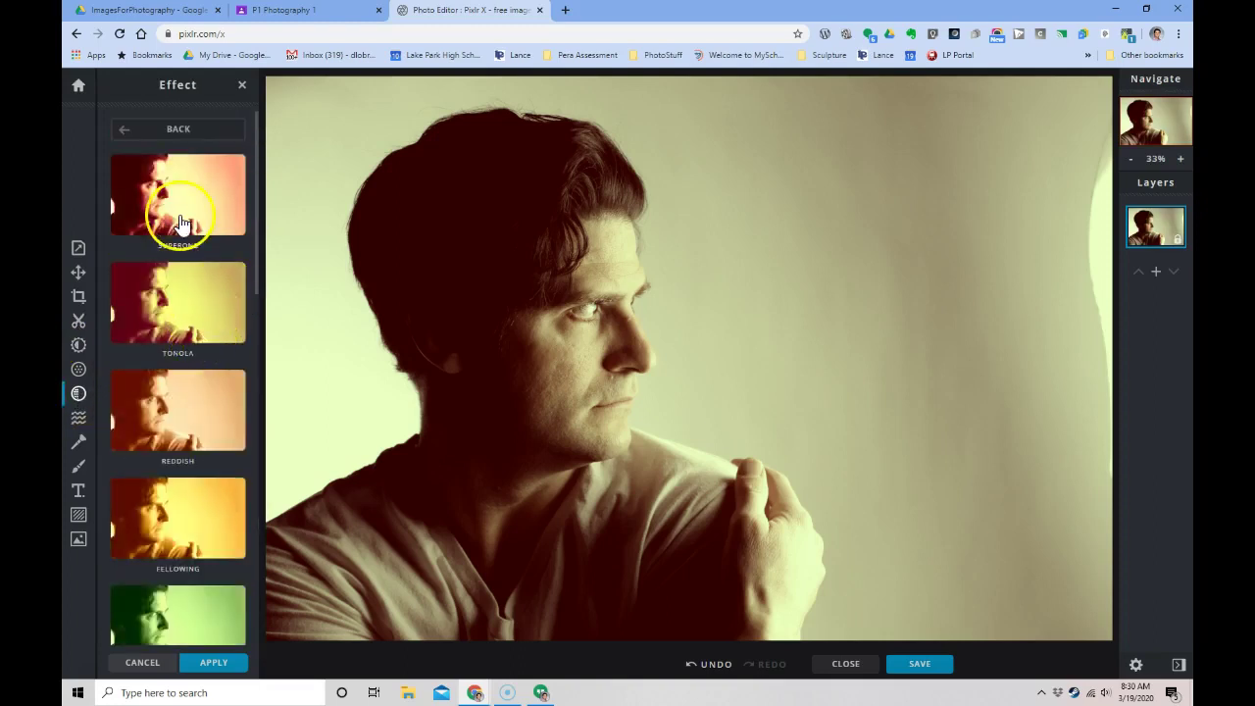
pyautogui.click(202, 436)
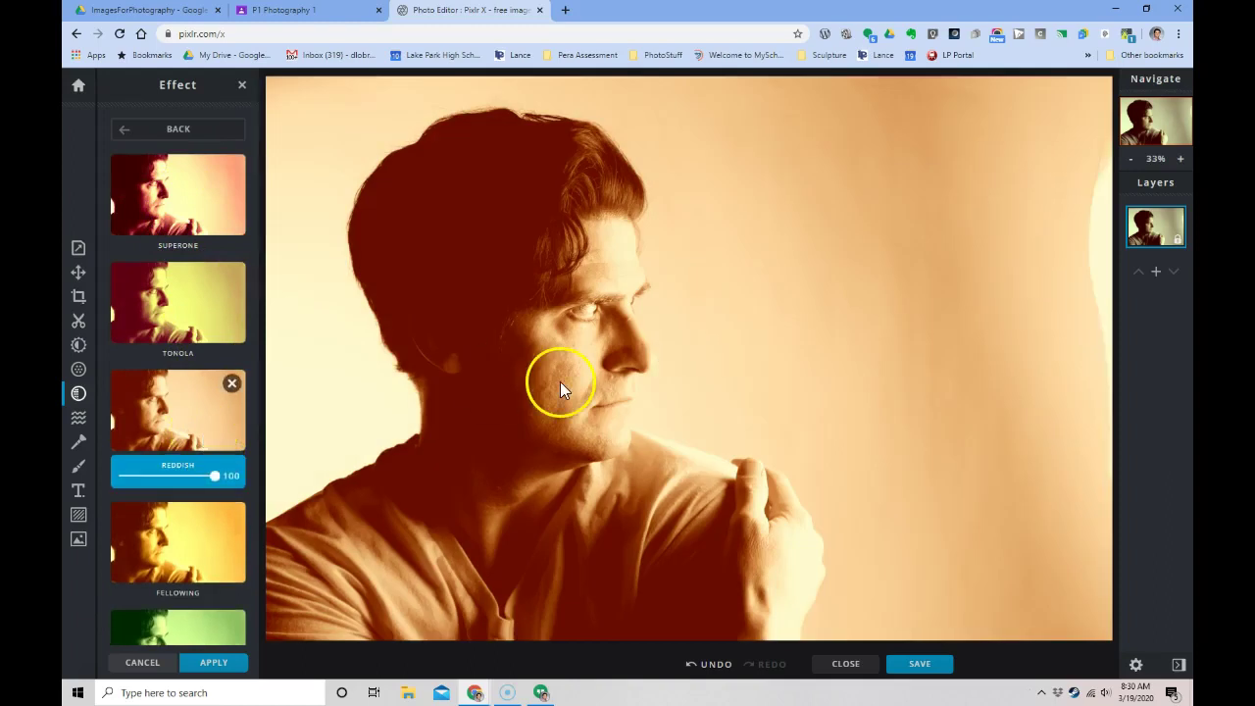
pyautogui.moveTo(214, 475); pyautogui.dragTo(151, 488)
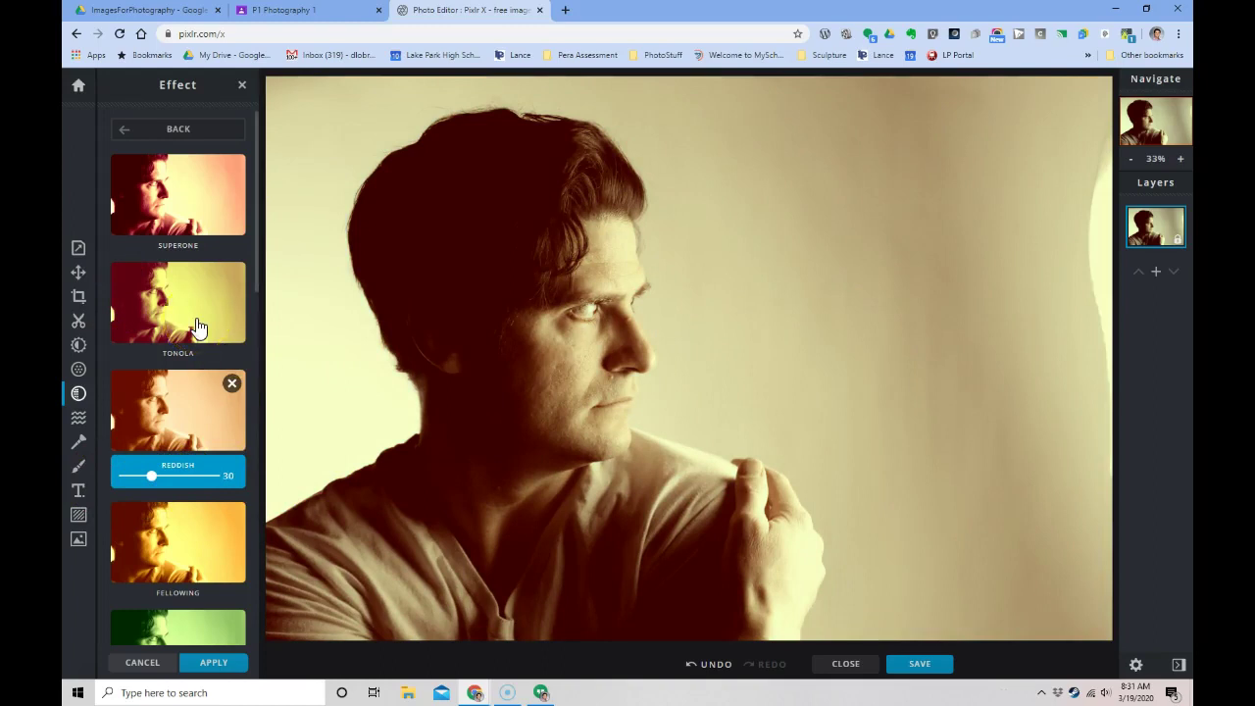
pyautogui.scroll(-3, 183, 392)
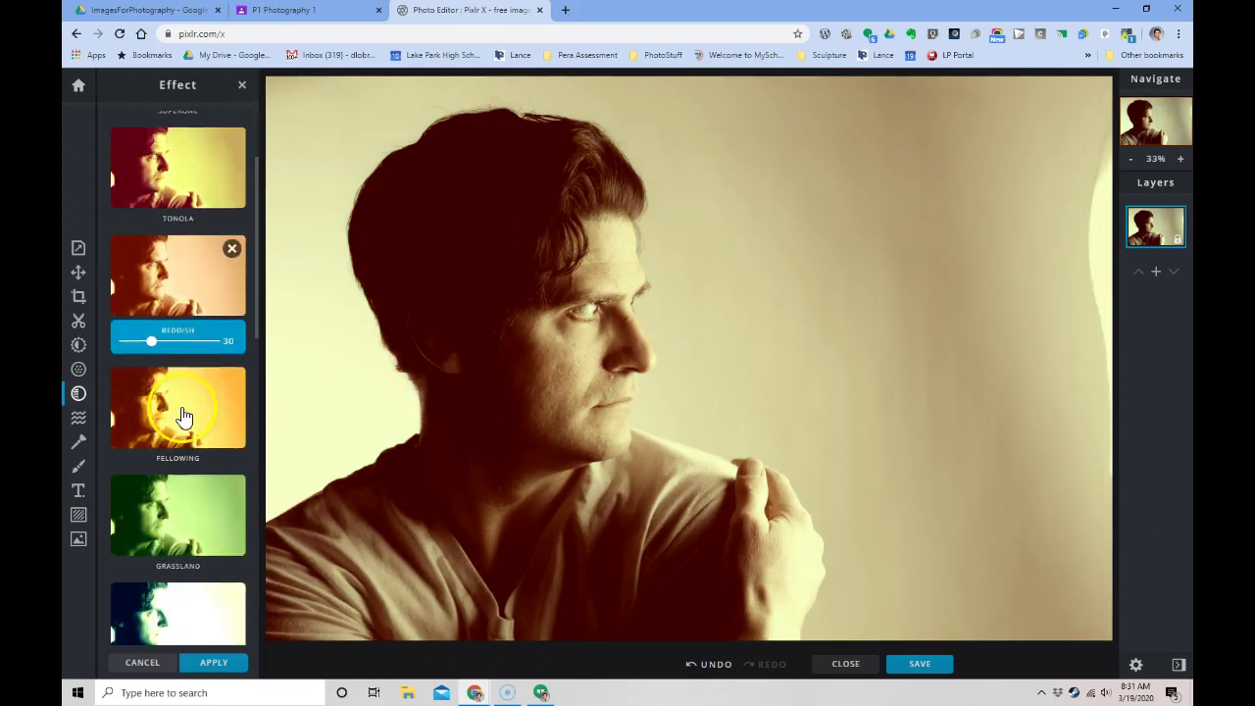
pyautogui.click(214, 663)
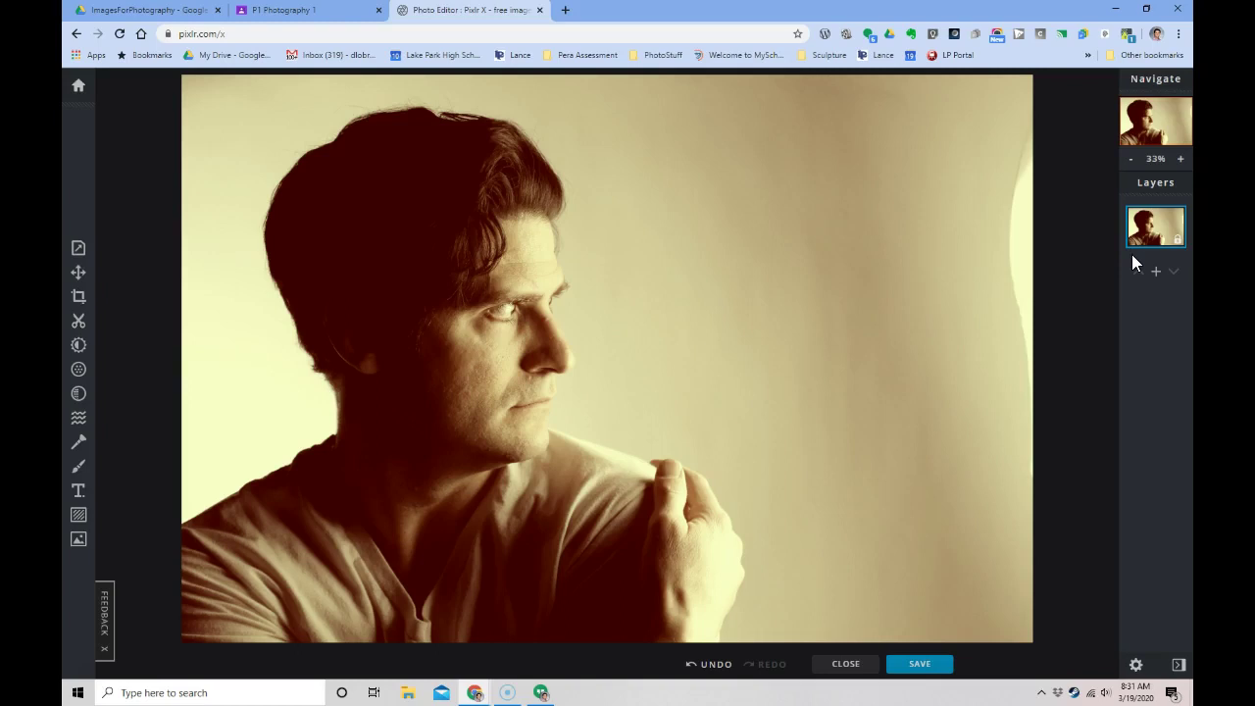
# - Add an Image layer and select the 'snow' landscape file to place over the portrait
pyautogui.click(1029, 300)
pyautogui.click(1002, 299)
pyautogui.click(1155, 273)
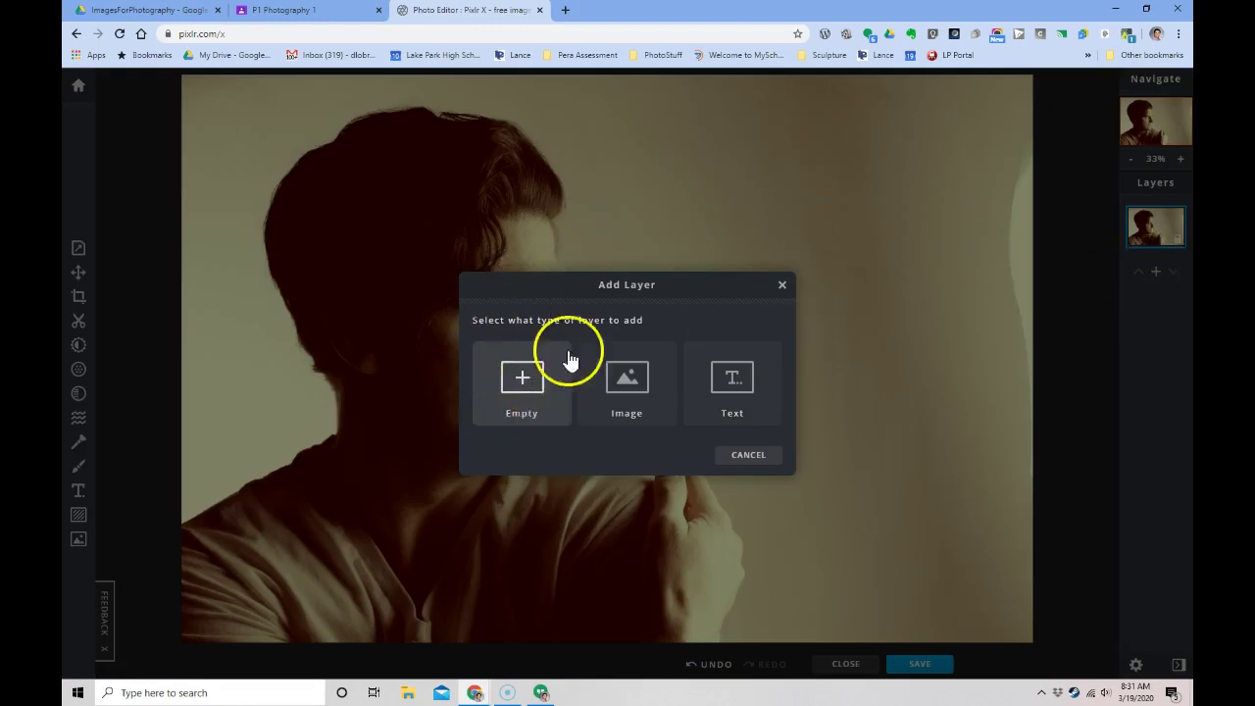
pyautogui.click(638, 395)
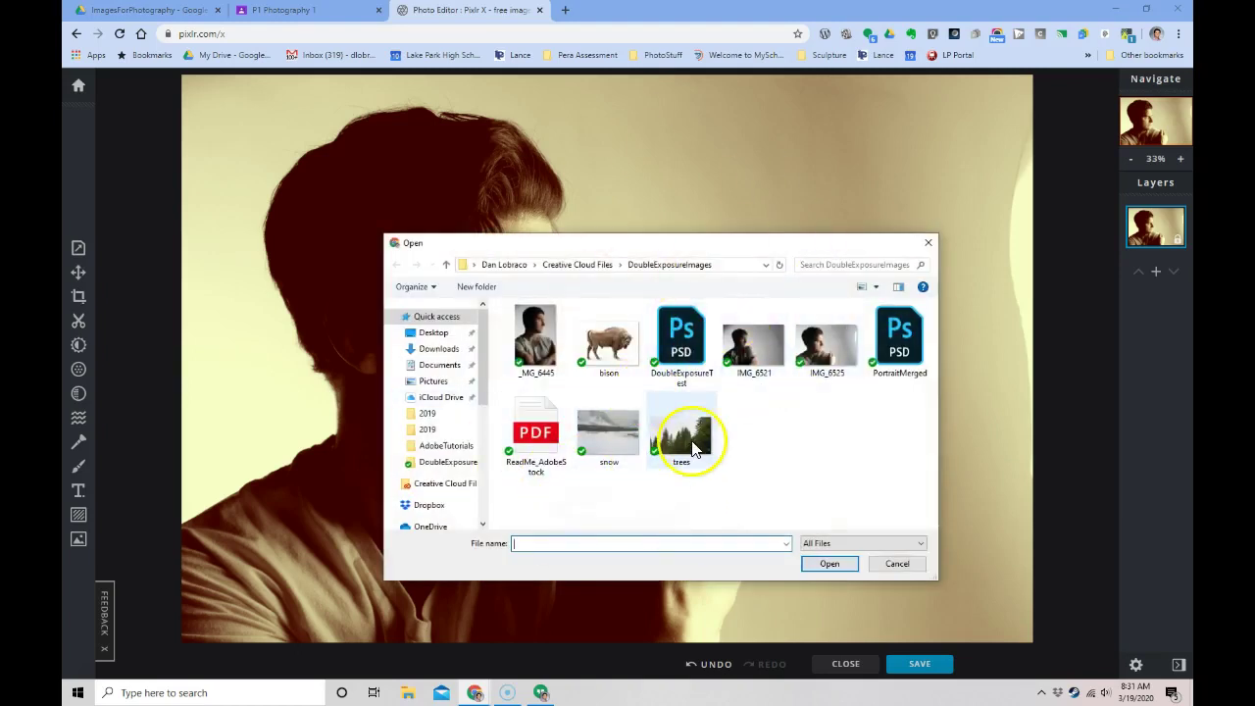
pyautogui.click(605, 434)
# - Open 'snow' as a layer and stretch it to 3887 x 2780 at Top -24, Left -23
pyautogui.click(824, 564)
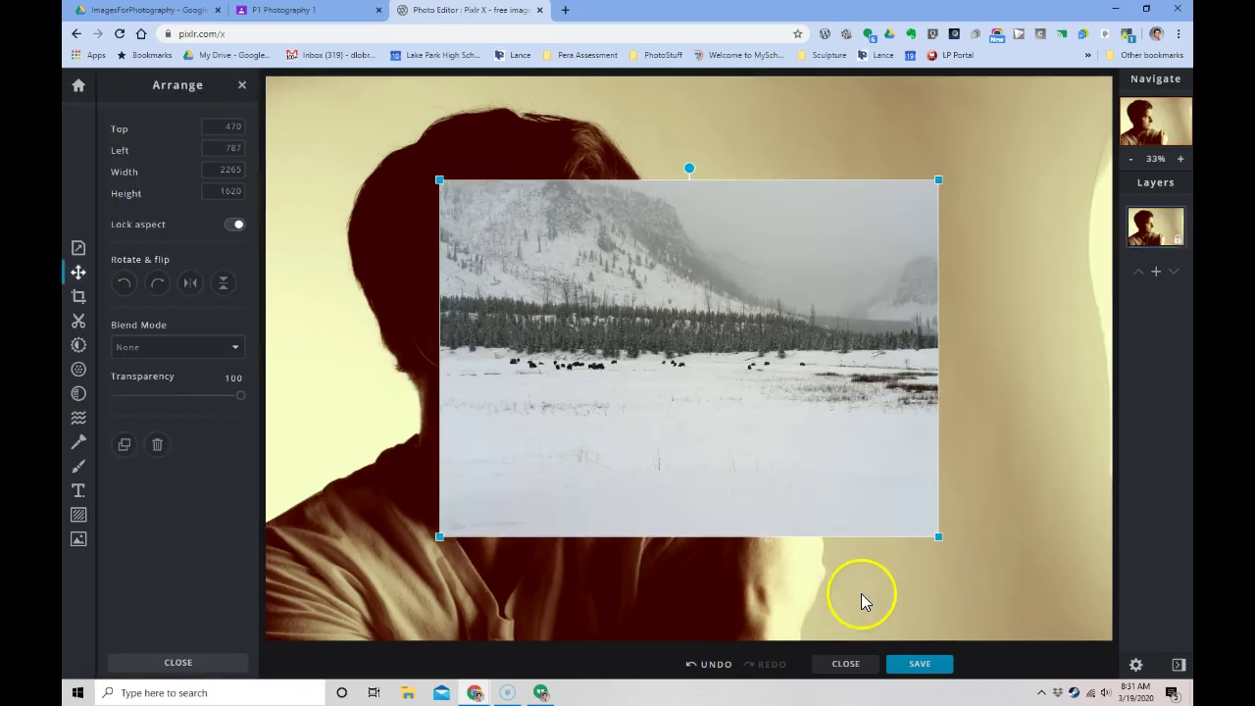
pyautogui.moveTo(437, 179); pyautogui.dragTo(261, 55)
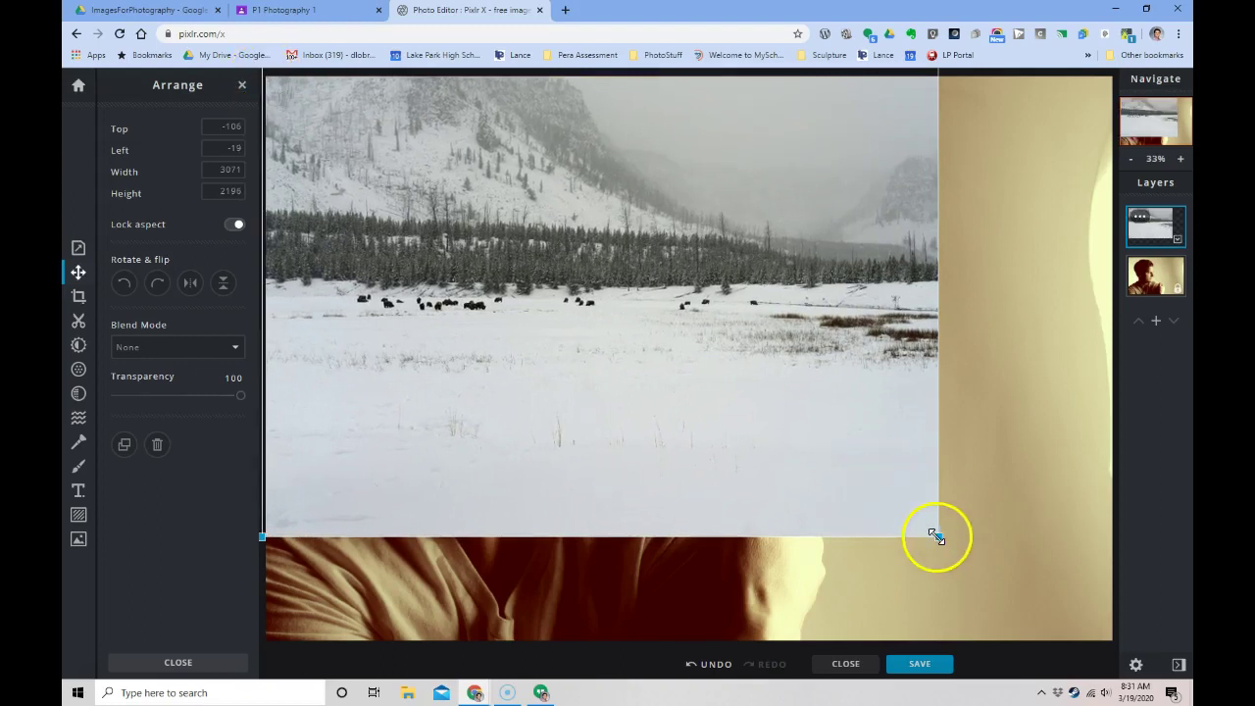
pyautogui.moveTo(935, 532); pyautogui.dragTo(1114, 638)
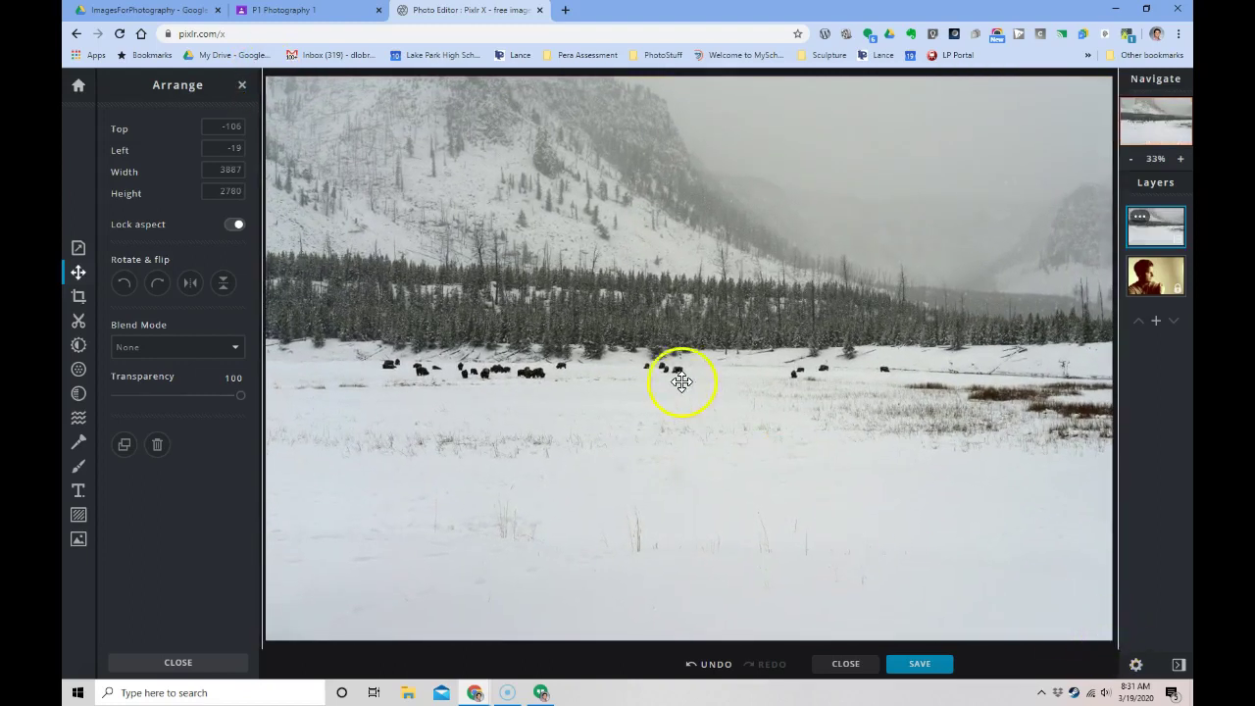
pyautogui.moveTo(666, 350); pyautogui.dragTo(673, 371)
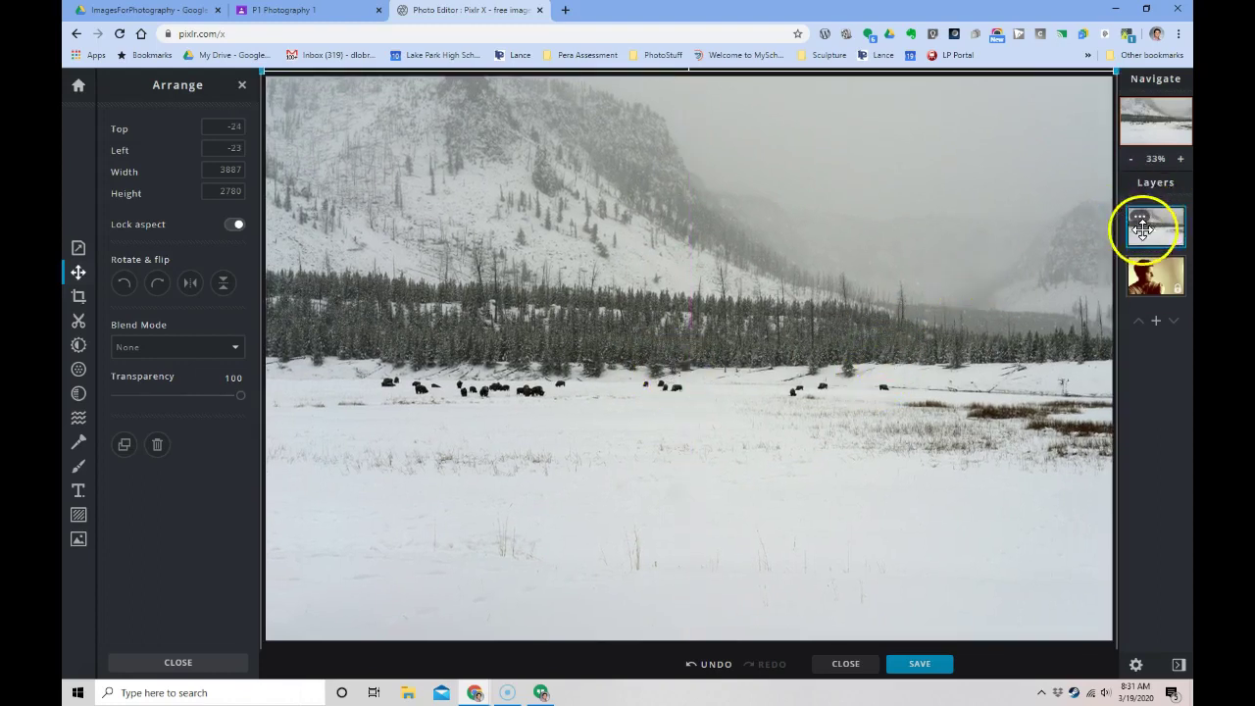
pyautogui.moveTo(1143, 230)
pyautogui.moveTo(1177, 250)
pyautogui.mouseDown()
pyautogui.moveTo(1170, 214)
pyautogui.moveTo(1149, 201)
pyautogui.moveTo(1156, 245)
pyautogui.mouseUp()
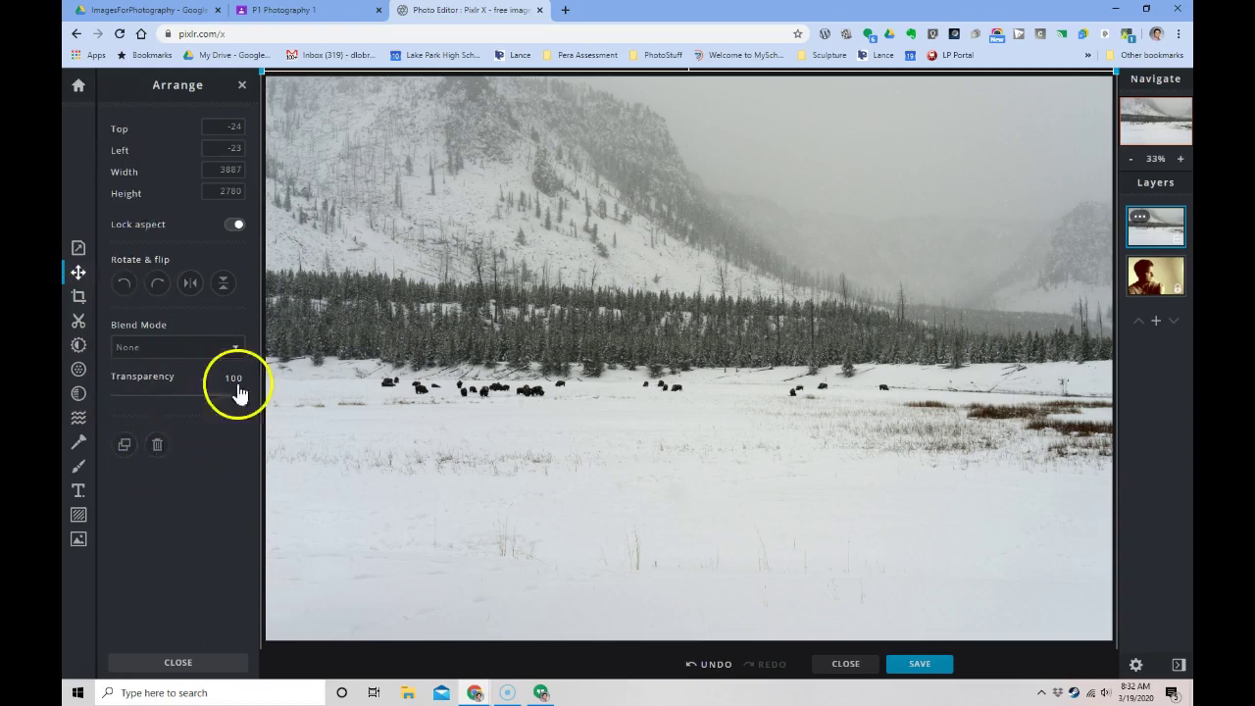
# - After trying Screen, Overlay and Darken, set the snow layer to Lighten at transparency 59
pyautogui.click(168, 349)
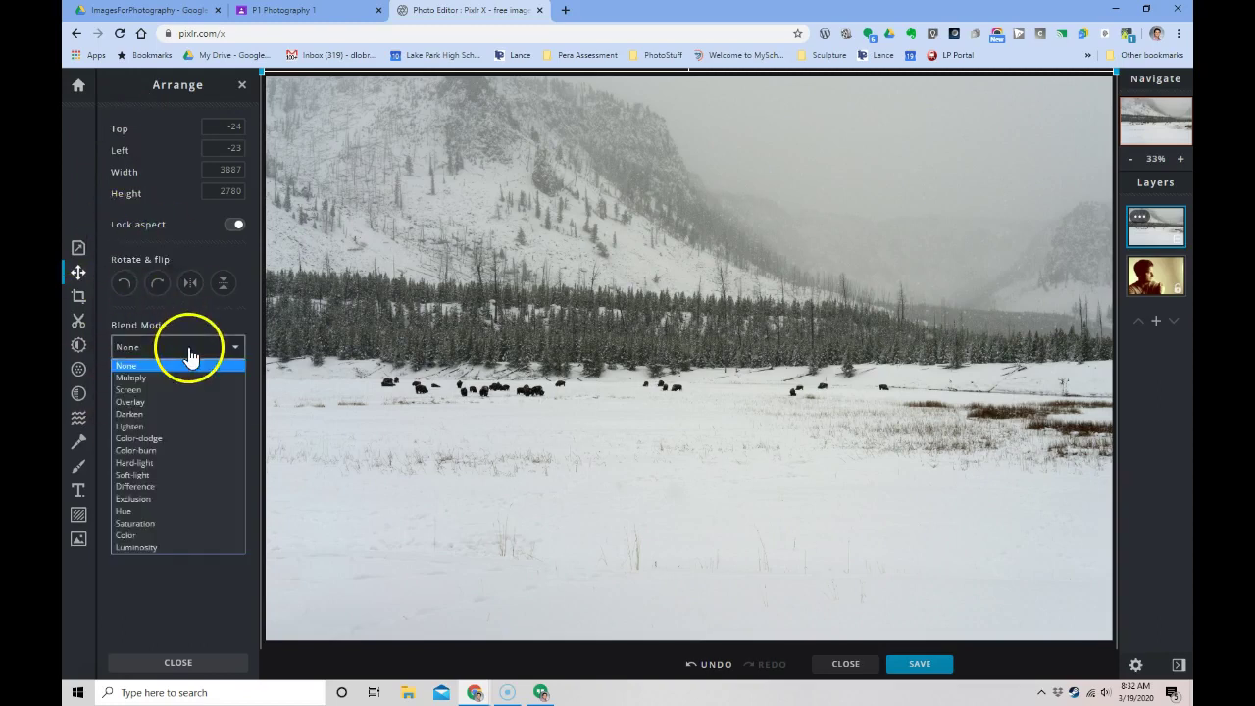
pyautogui.click(161, 391)
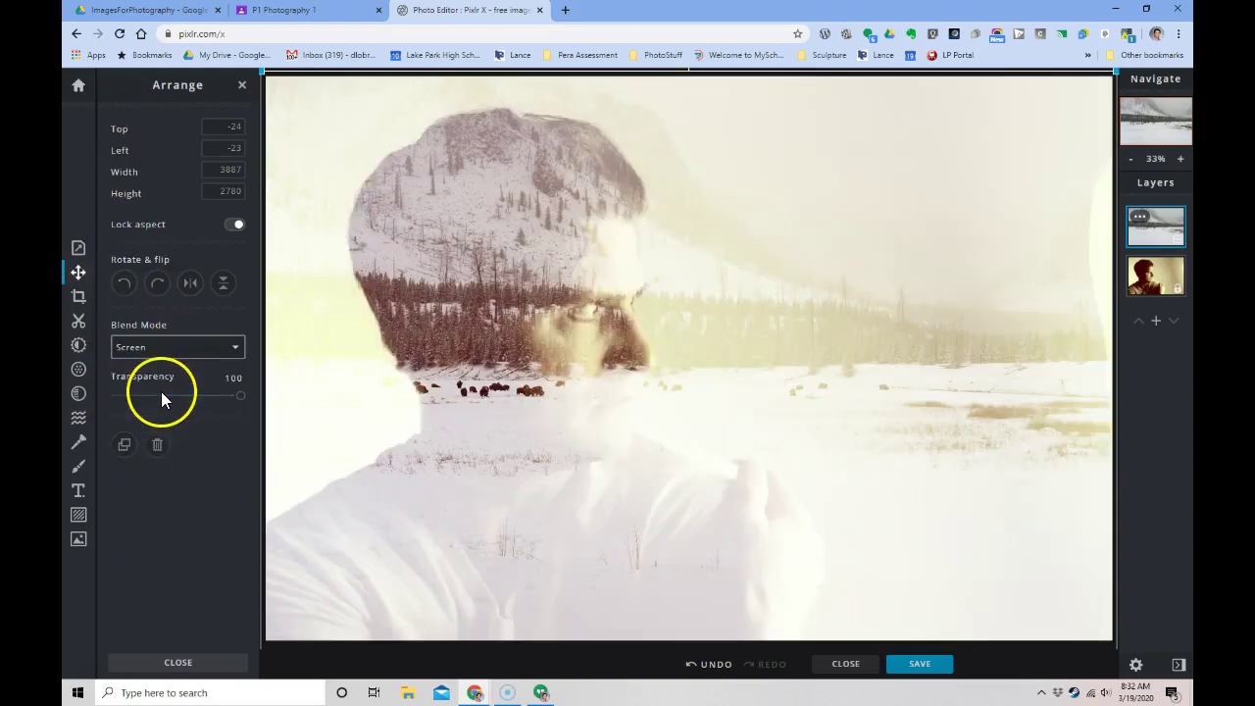
pyautogui.click(184, 355)
pyautogui.click(163, 400)
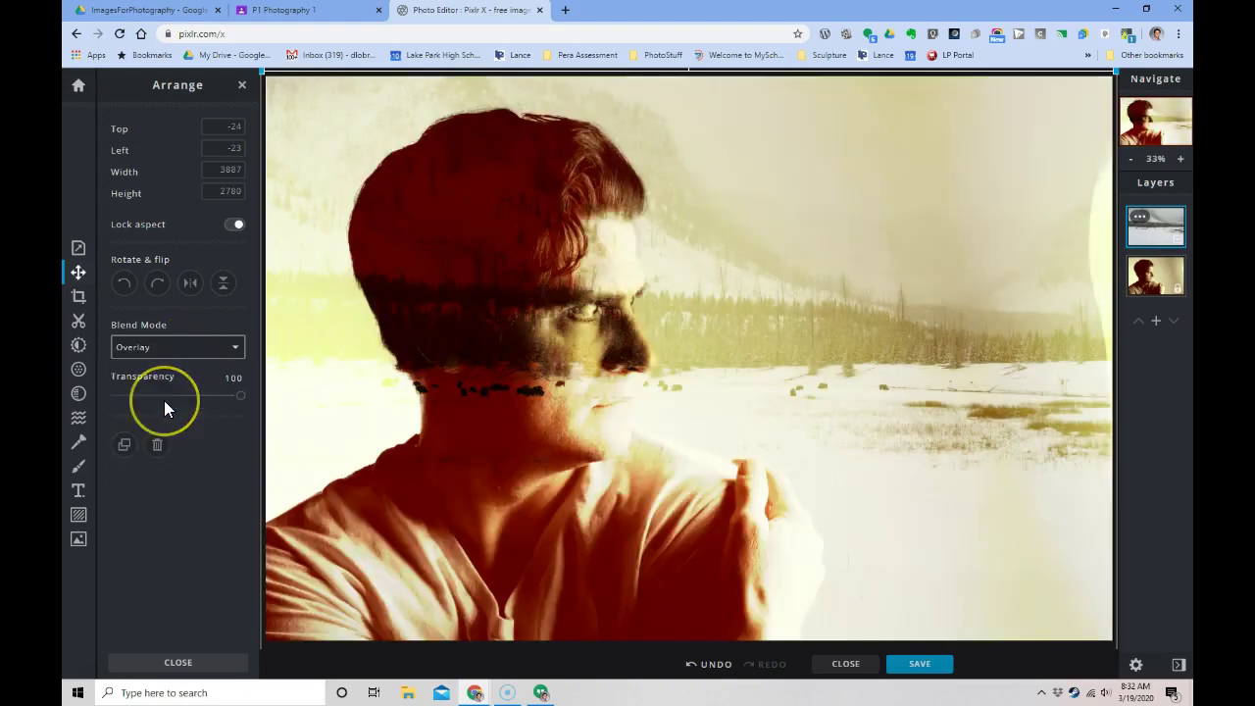
pyautogui.click(175, 352)
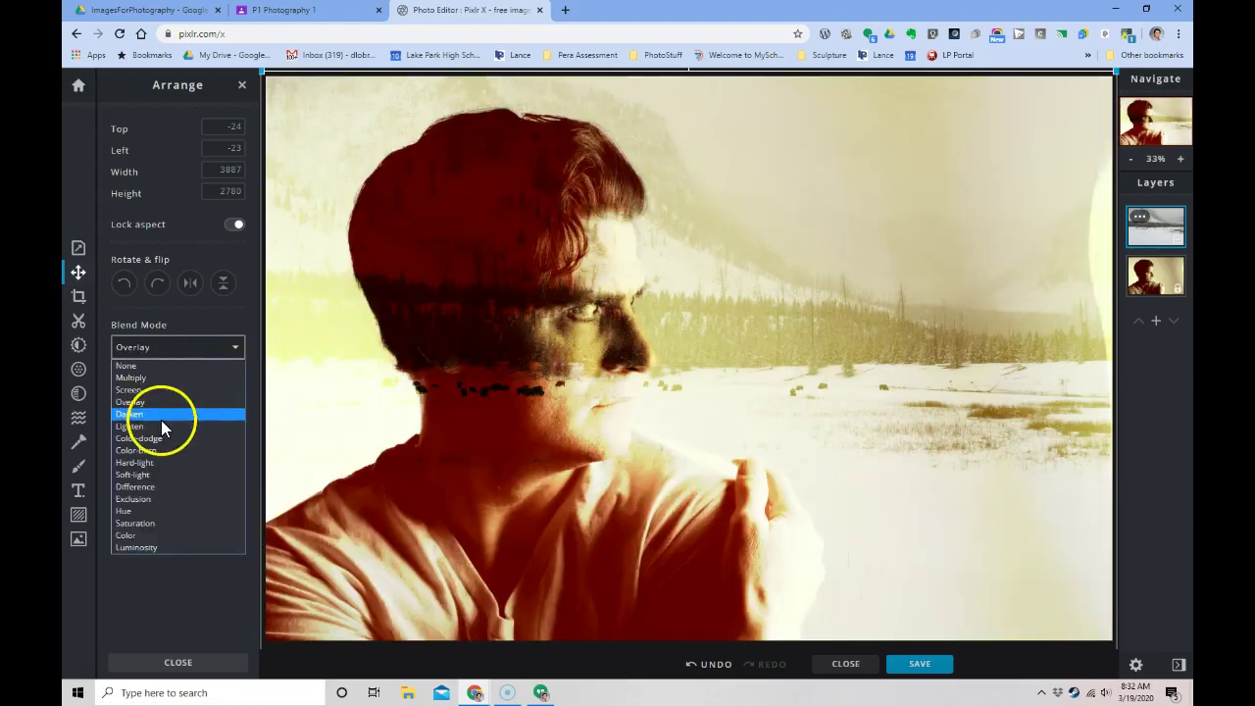
pyautogui.click(161, 416)
pyautogui.click(168, 358)
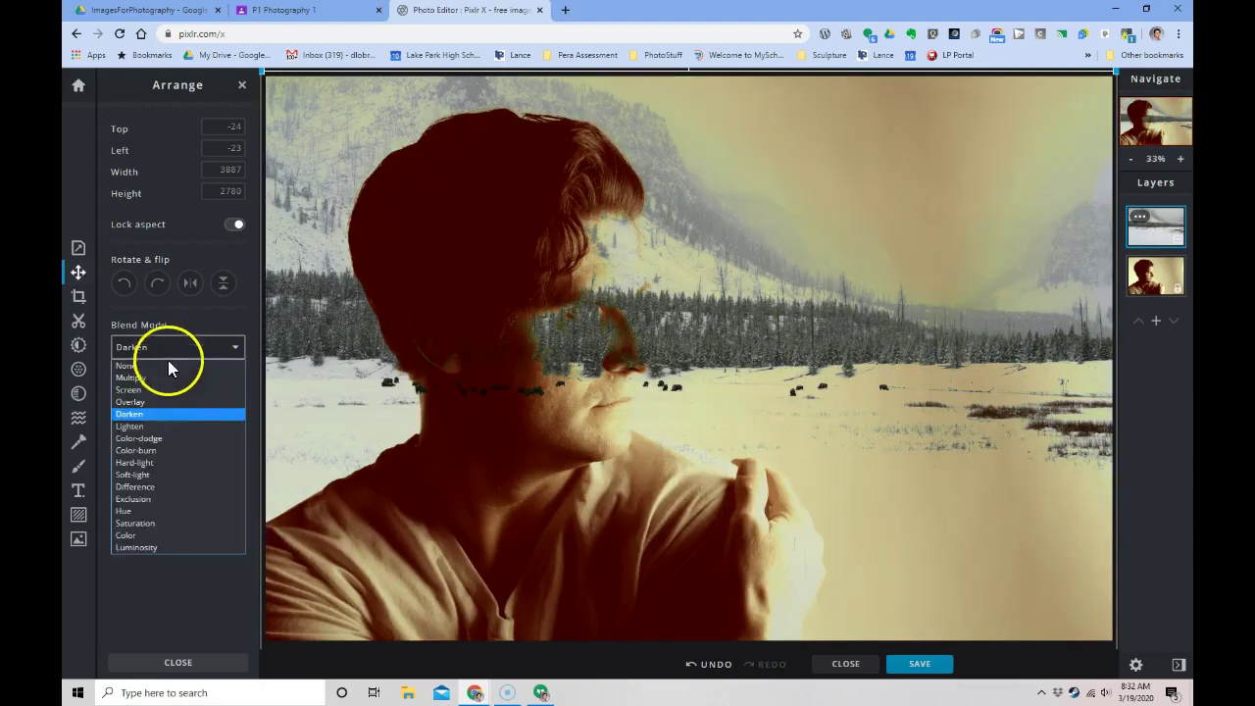
pyautogui.click(154, 422)
pyautogui.moveTo(239, 397); pyautogui.dragTo(190, 397)
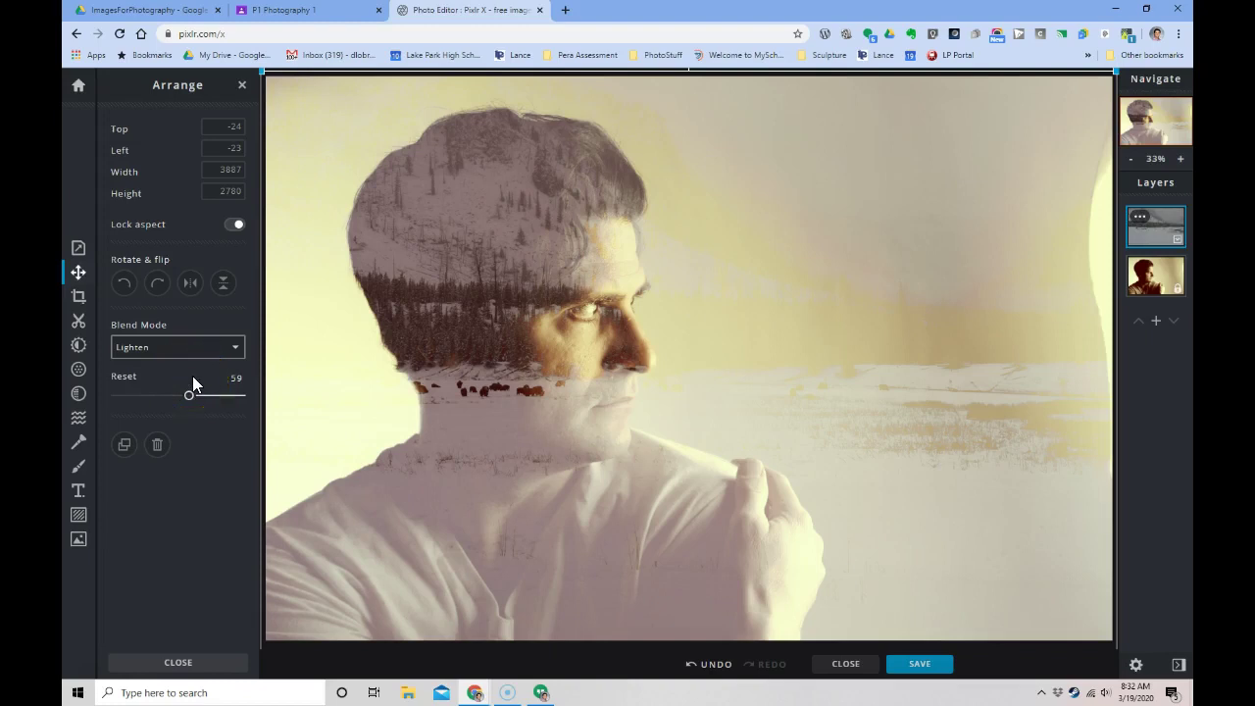
# - Close the Arrange panel to view the finished double-exposure composite
pyautogui.click(176, 663)
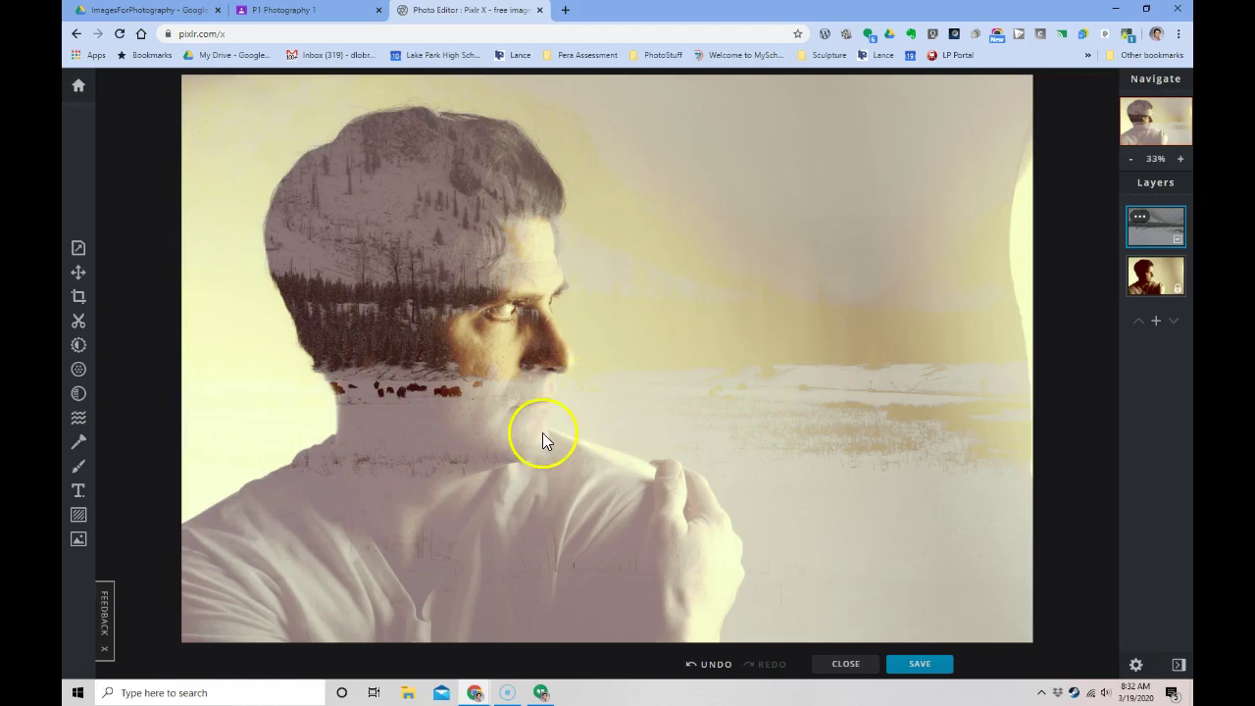
# - Name the export MergedPortraitBuffalo, keep JPG at 100% quality, and download it
pyautogui.click(922, 667)
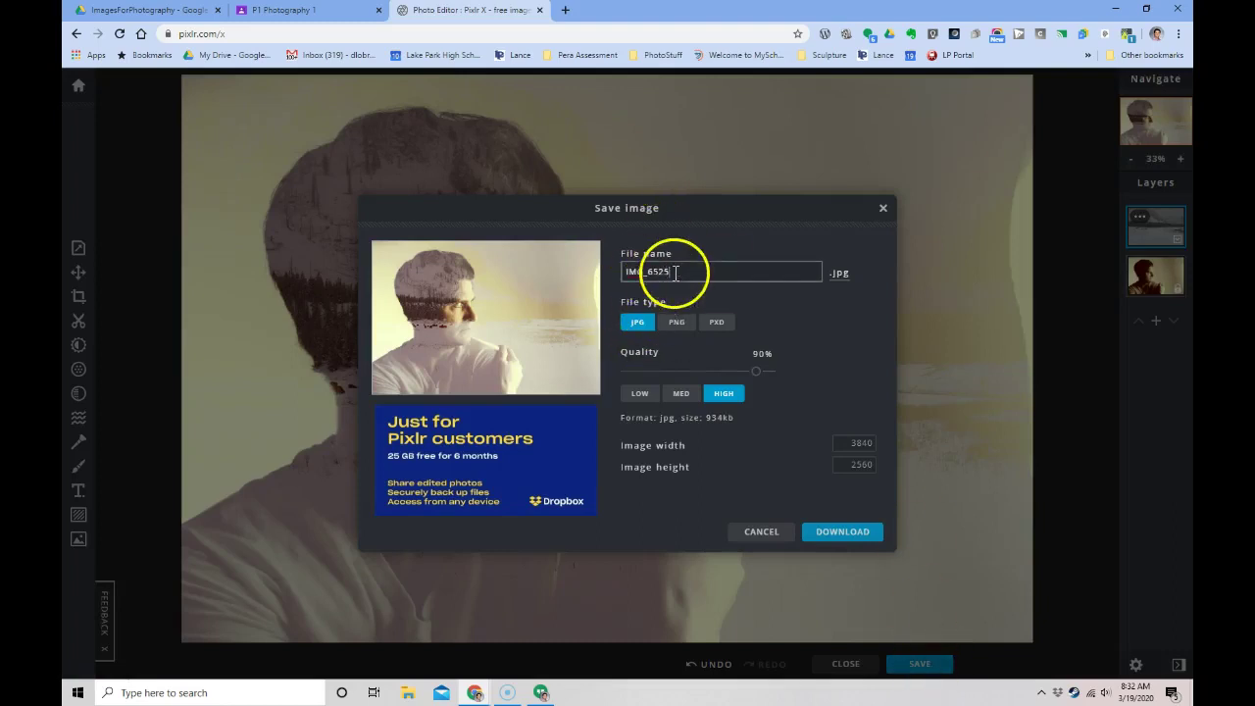
pyautogui.moveTo(700, 272); pyautogui.dragTo(529, 262)
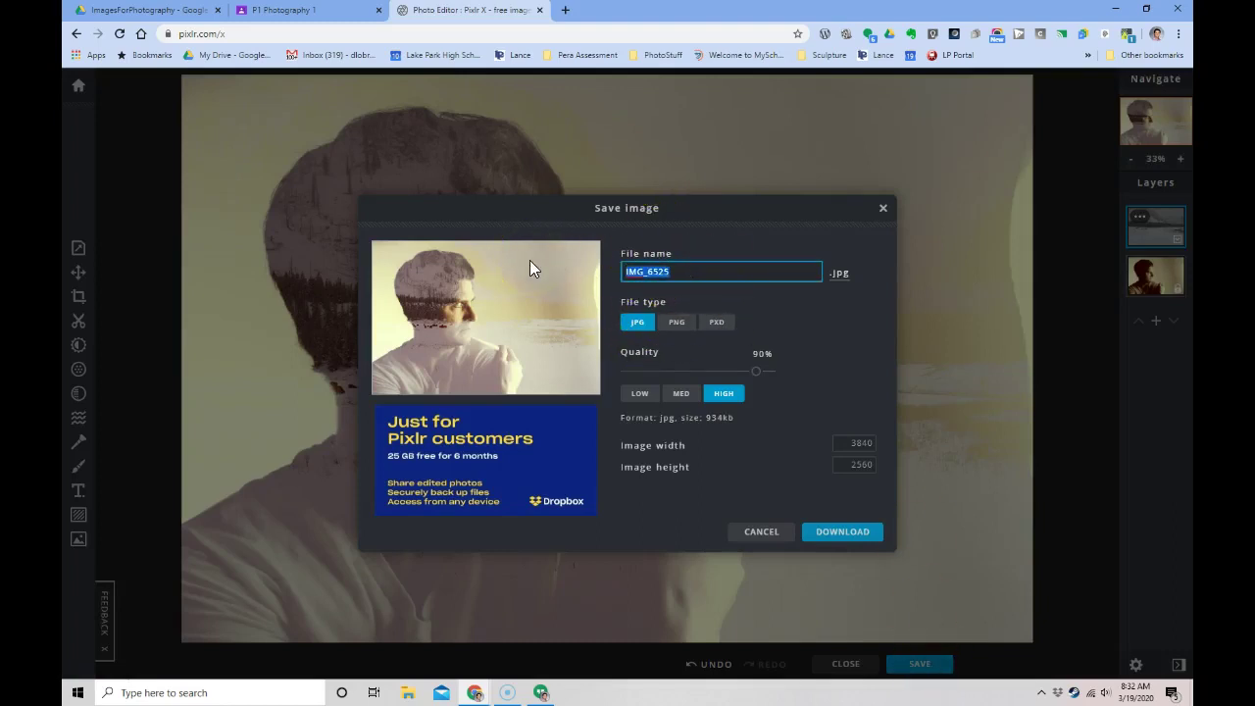
pyautogui.write('MergedPortraitBuffalo')
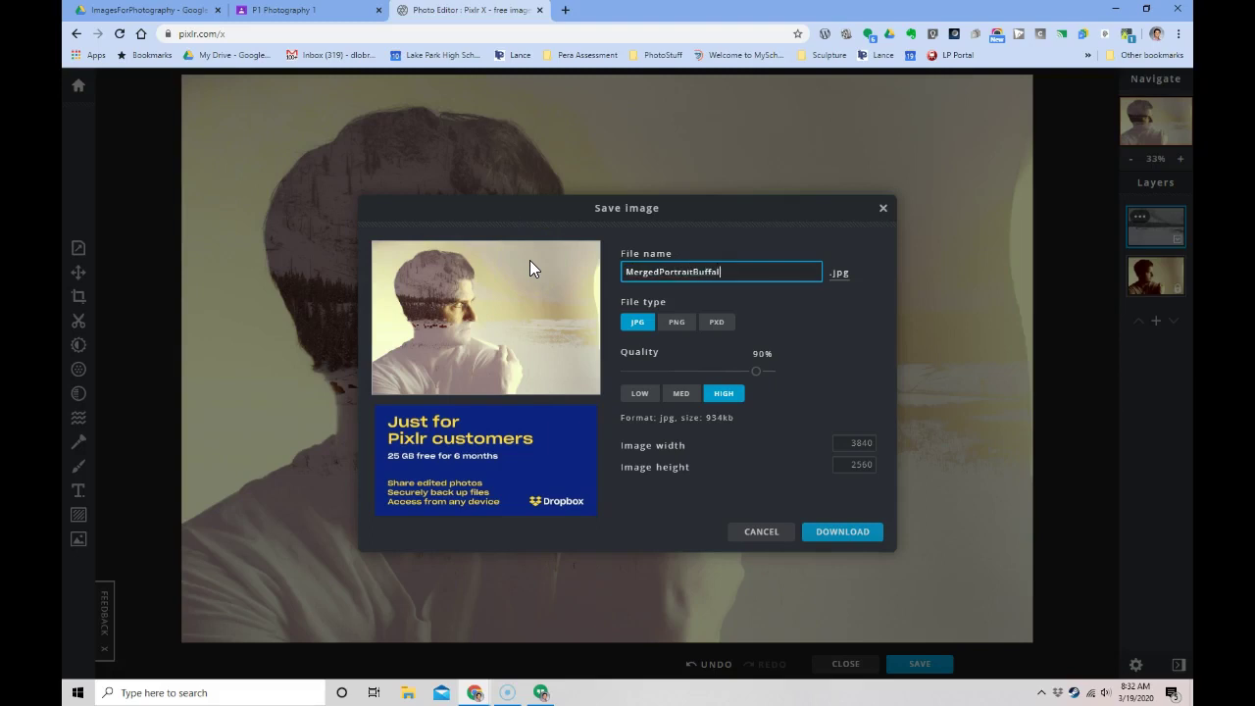
pyautogui.click(642, 326)
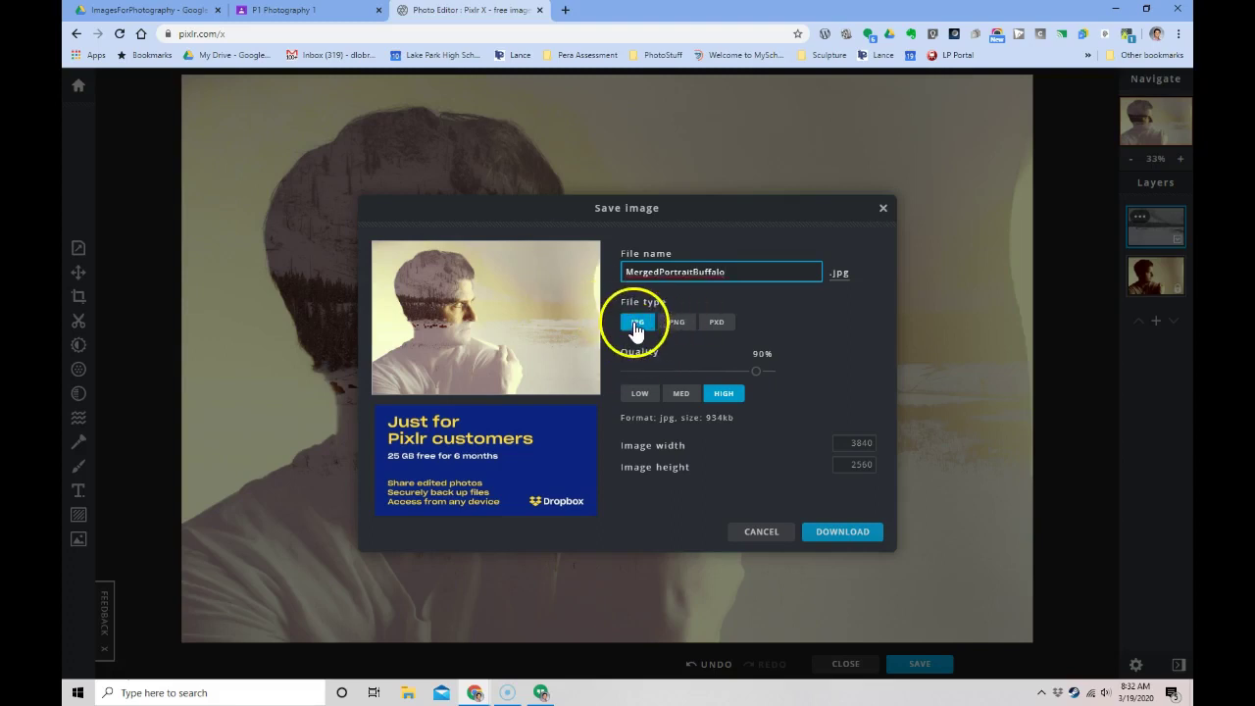
pyautogui.moveTo(753, 372); pyautogui.dragTo(789, 371)
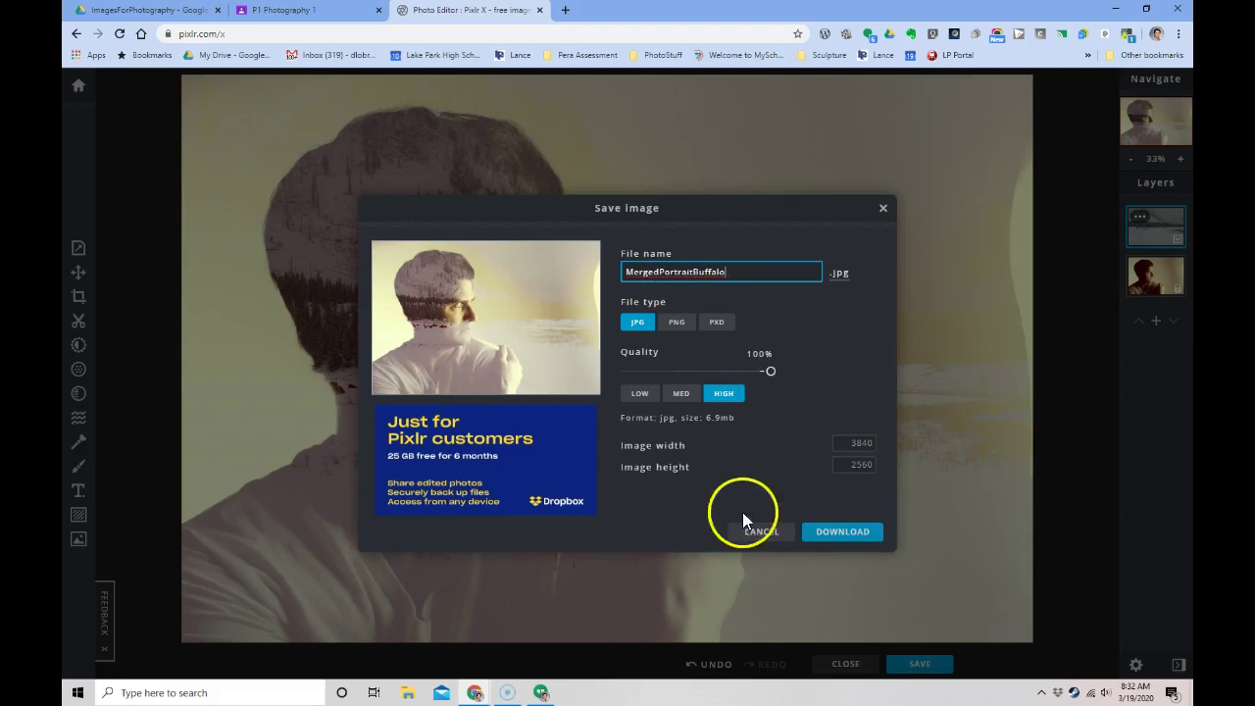
pyautogui.click(845, 532)
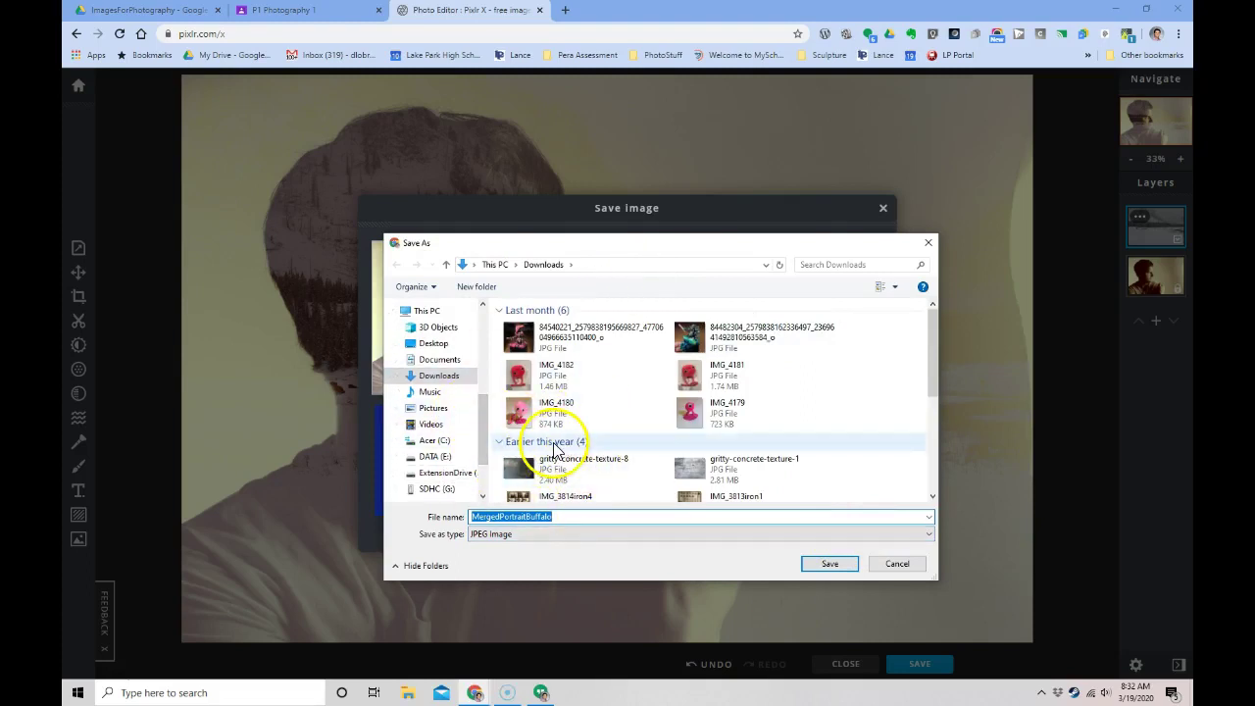
# - Save MergedPortraitBuffalo.jpg into the Creative Cloud Files > DoubleExposureImages folder
pyautogui.moveTo(684, 241); pyautogui.dragTo(635, 190)
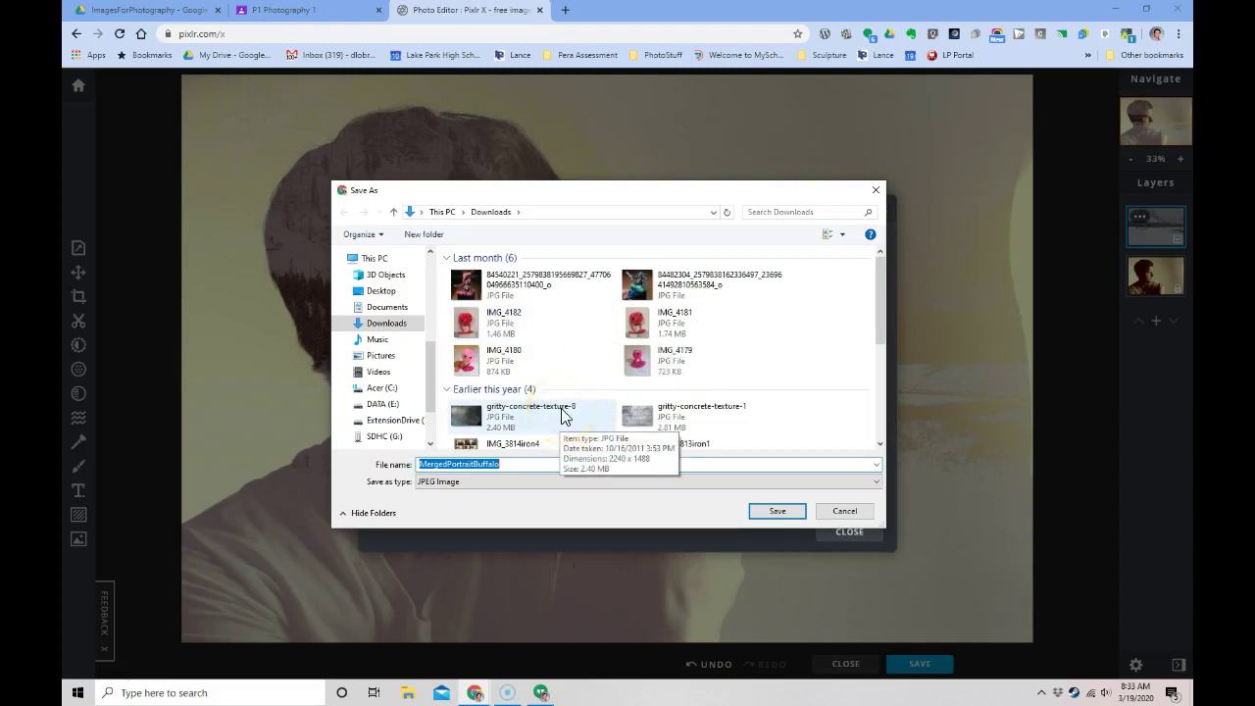
pyautogui.scroll(5, 372, 355)
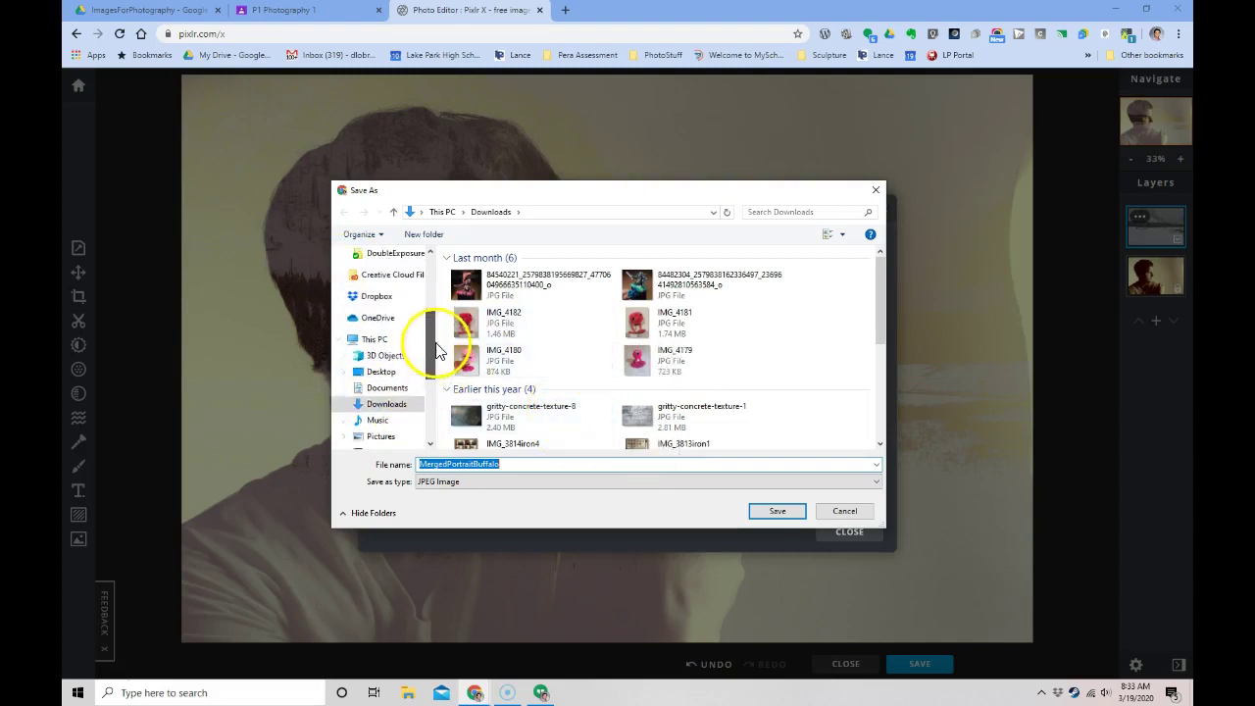
pyautogui.moveTo(430, 284); pyautogui.dragTo(439, 349)
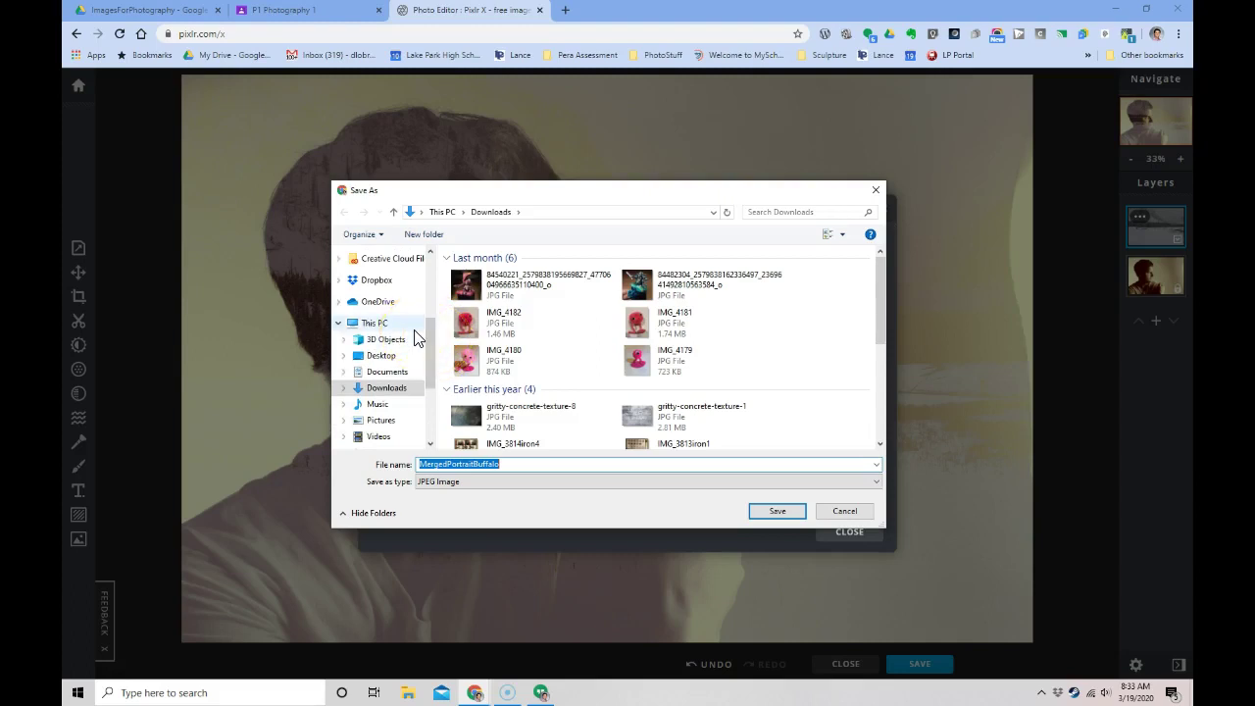
pyautogui.scroll(2, 406, 324)
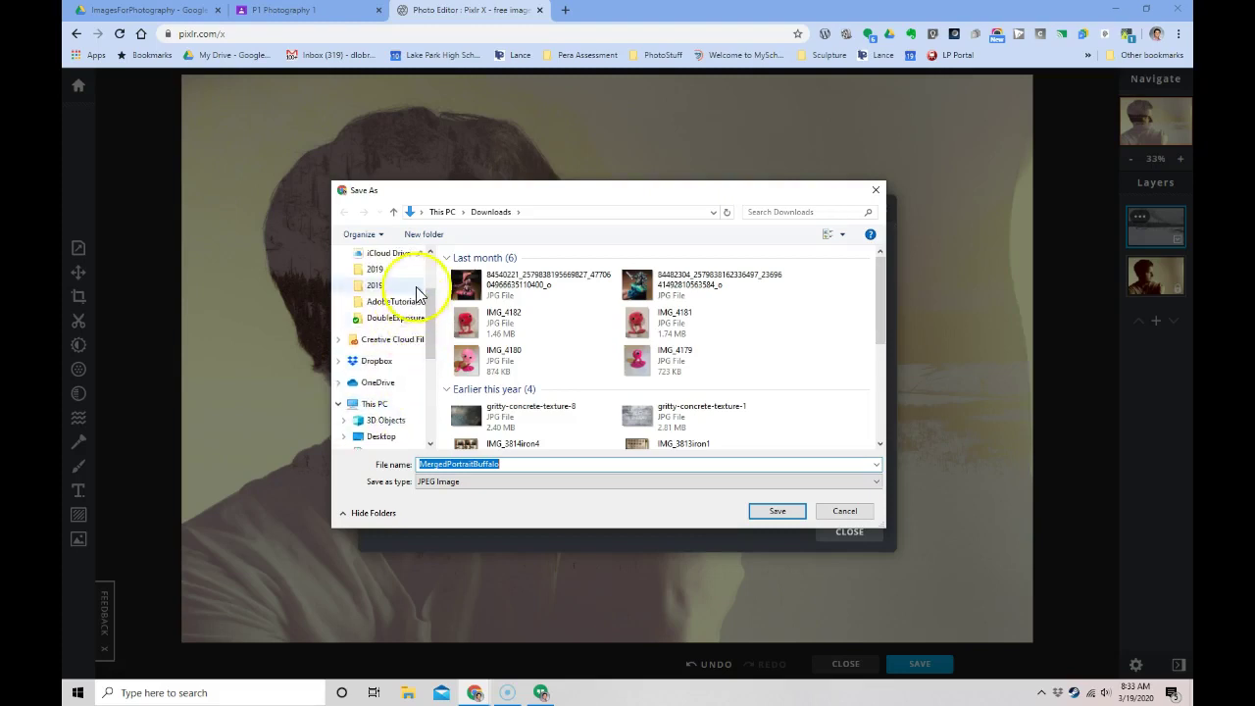
pyautogui.click(397, 339)
pyautogui.doubleClick(515, 290)
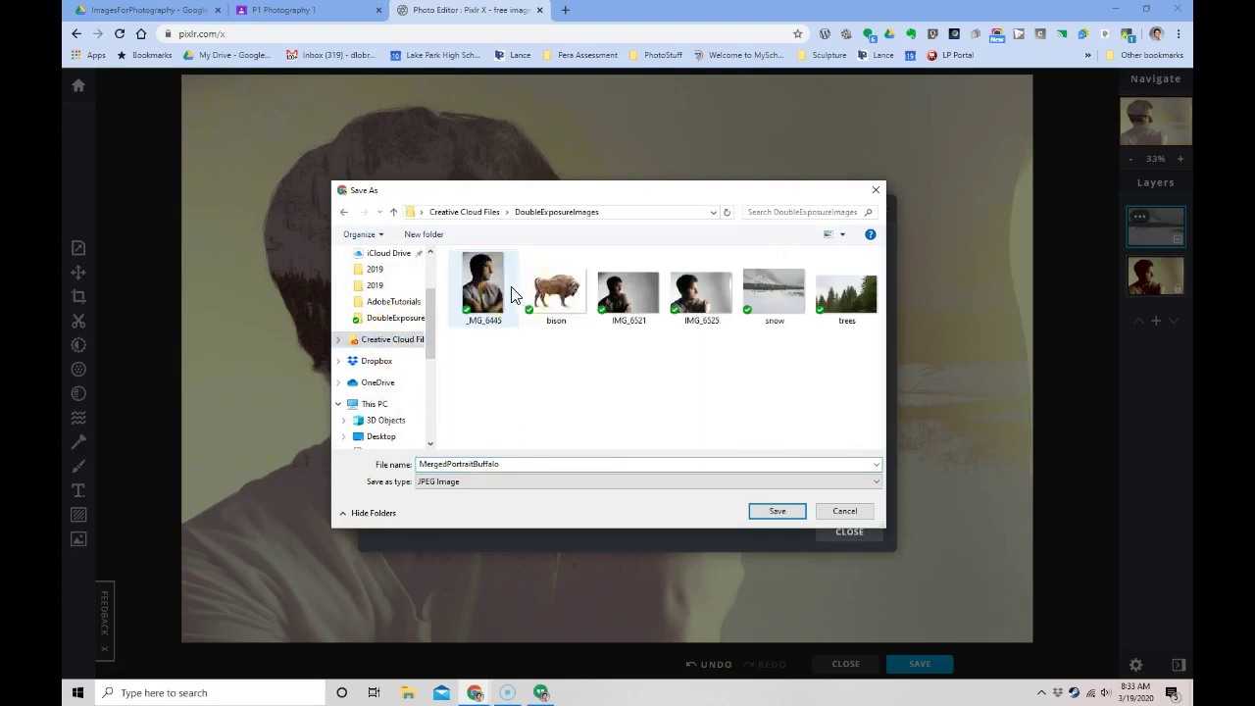
pyautogui.click(774, 511)
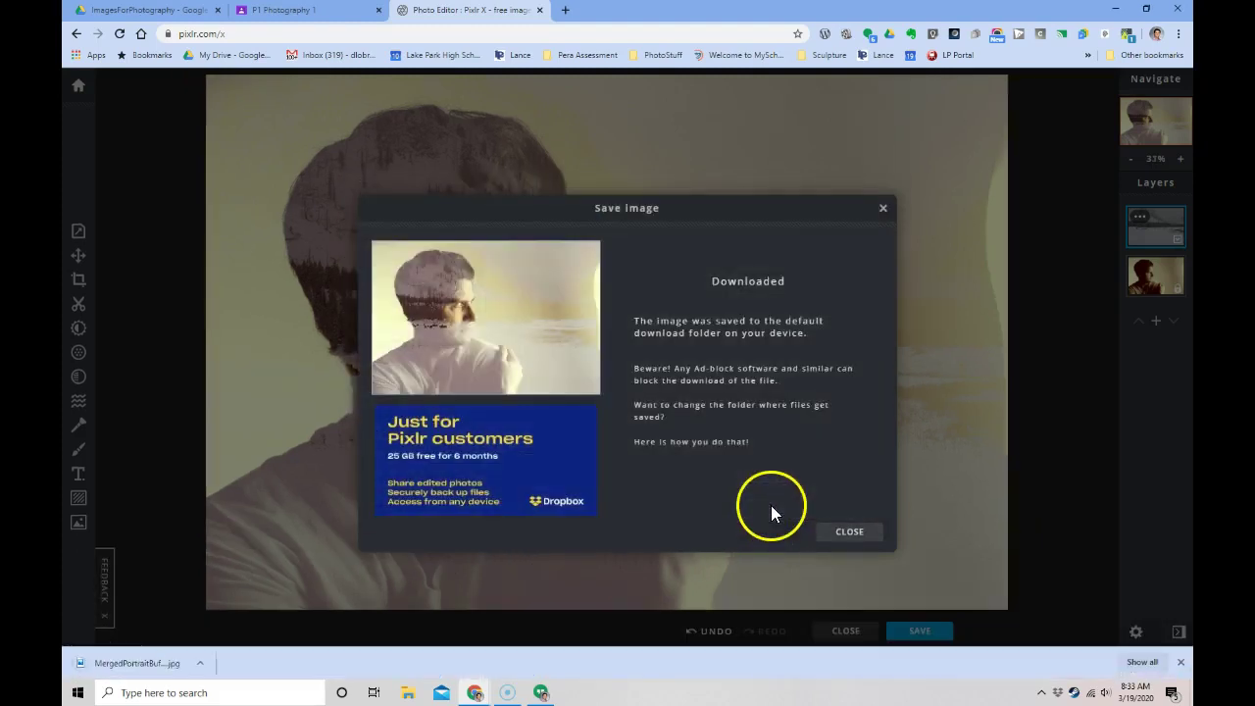